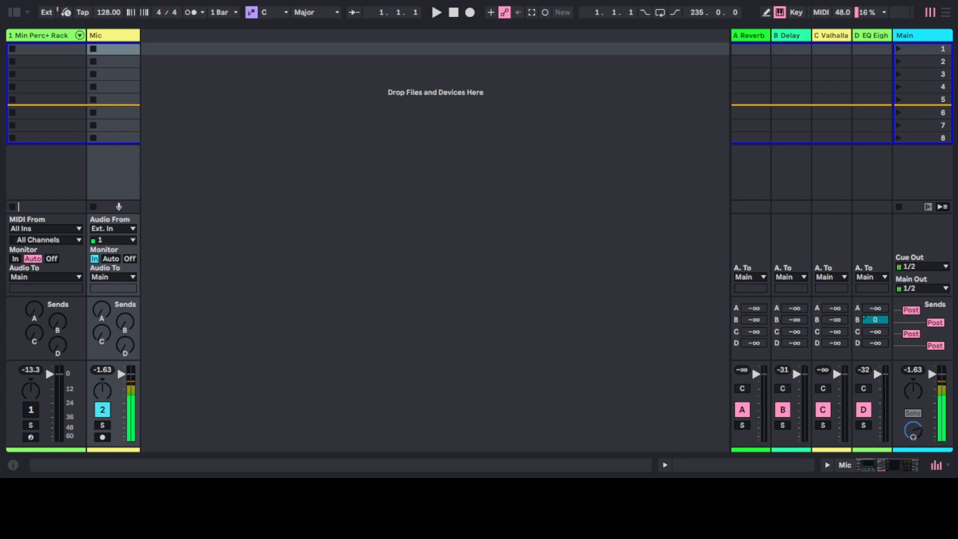
# Activate the Min Perc+ Rack track, start playback and show the track's devices
pyautogui.click(31, 409)
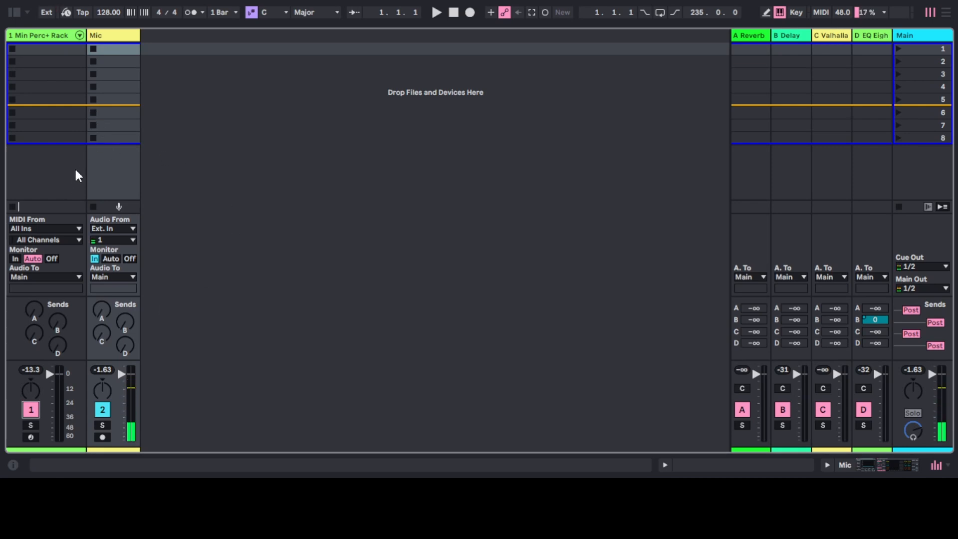
pyautogui.click(437, 13)
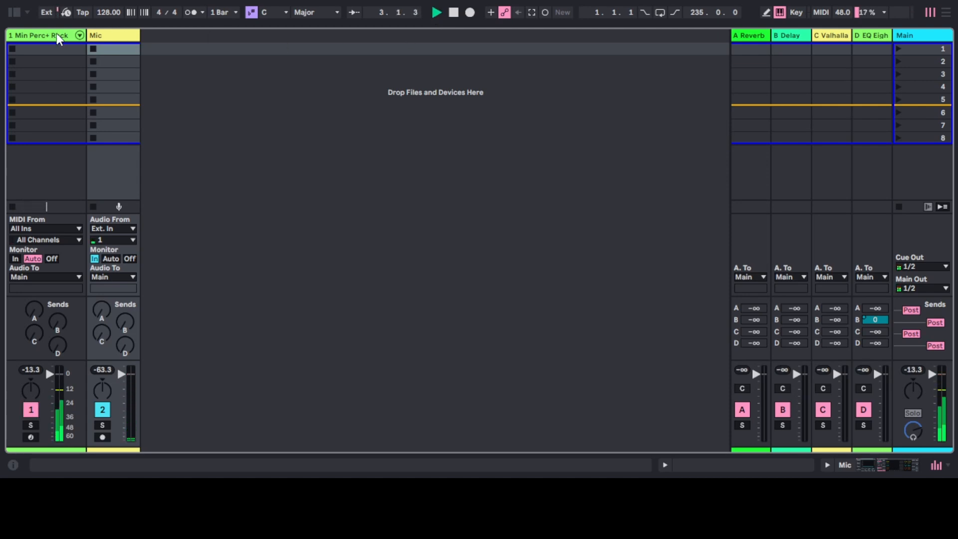
pyautogui.click(72, 41)
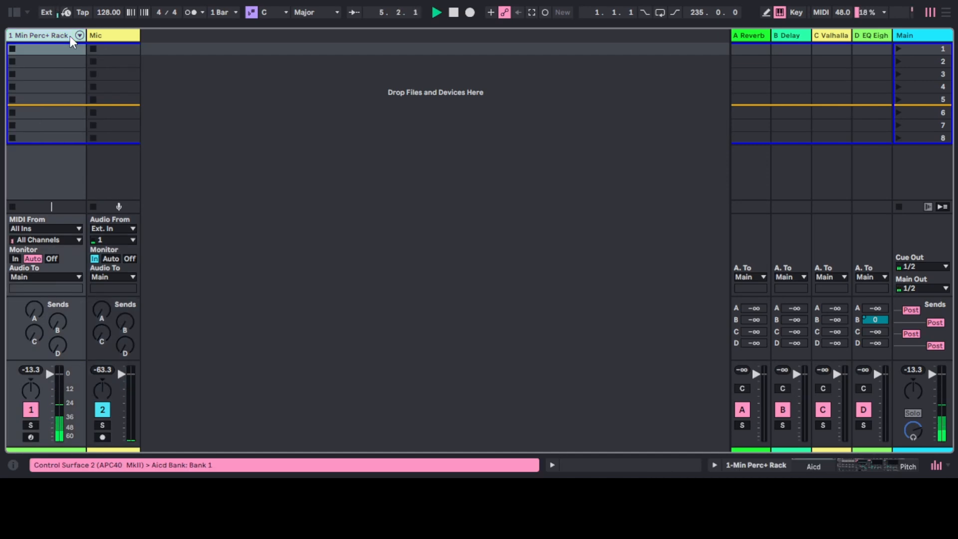
pyautogui.doubleClick(68, 40)
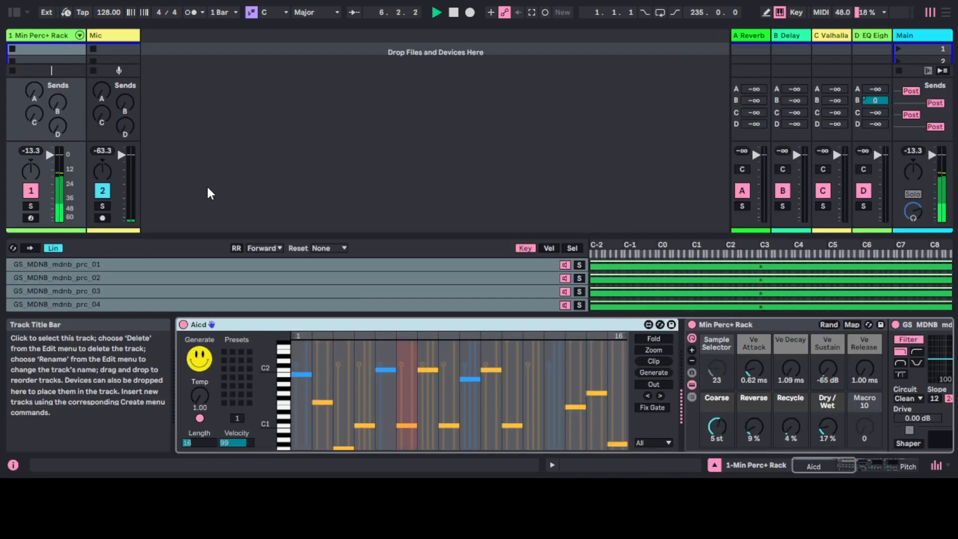
# Set the Min Perc+ Rack macros Ve Decay to 29.3 ms, Ve Sustain to -24 dB and Dry/Wet to 20 %
pyautogui.moveTo(832, 468); pyautogui.dragTo(852, 459)
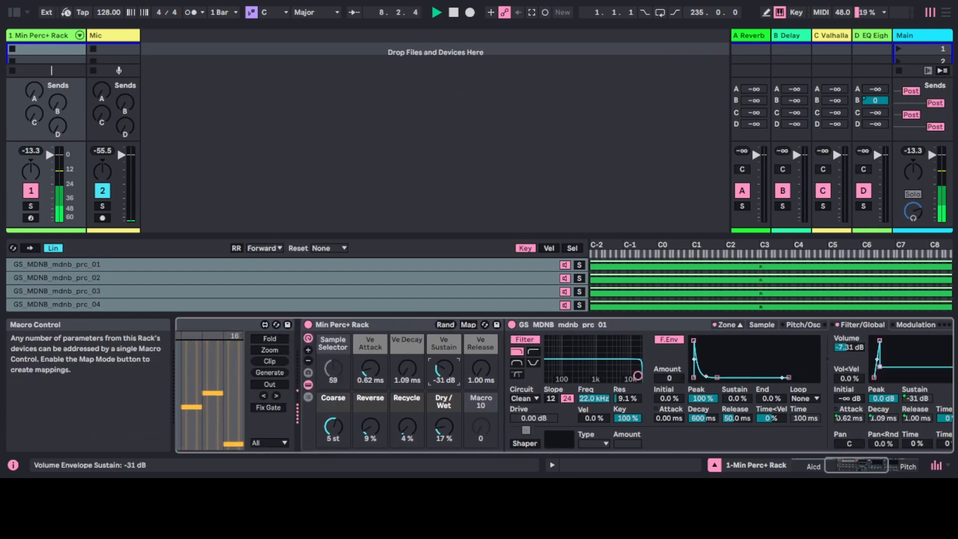
pyautogui.moveTo(410, 375); pyautogui.dragTo(438, 366)
pyautogui.moveTo(441, 426); pyautogui.dragTo(441, 412)
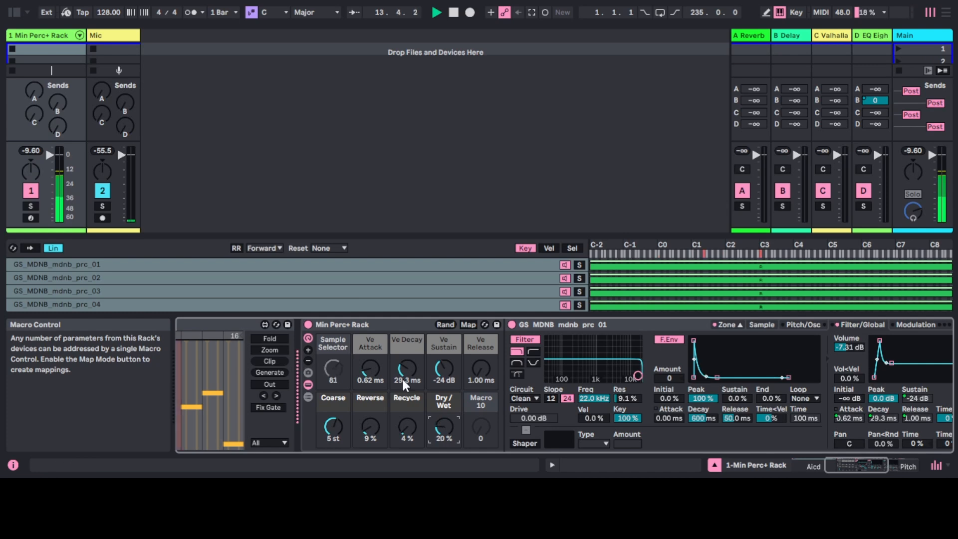
# Raise the percussion track's send D, and lower the rack's Ve Sustain to -47 dB and Ve Decay to 5.19 ms
pyautogui.click(57, 127)
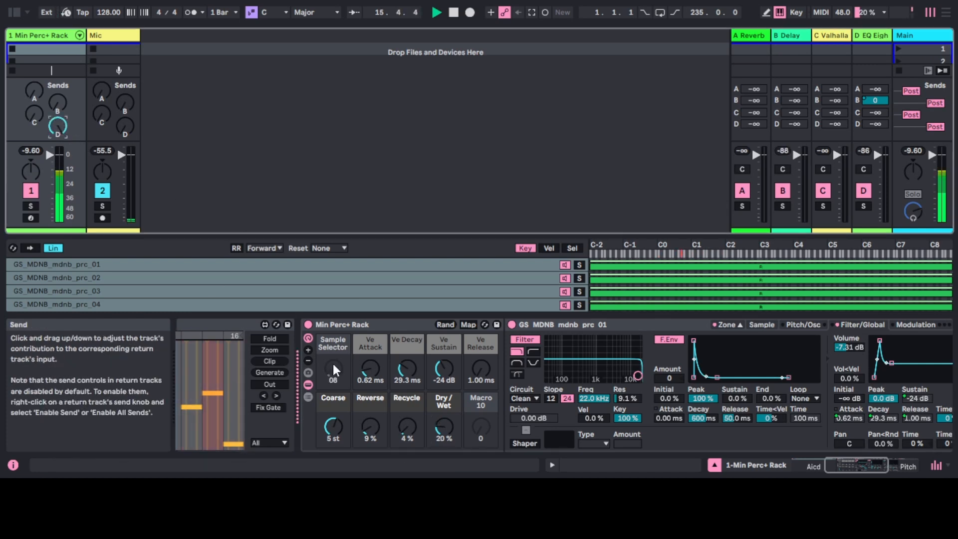
pyautogui.moveTo(444, 368); pyautogui.dragTo(444, 383)
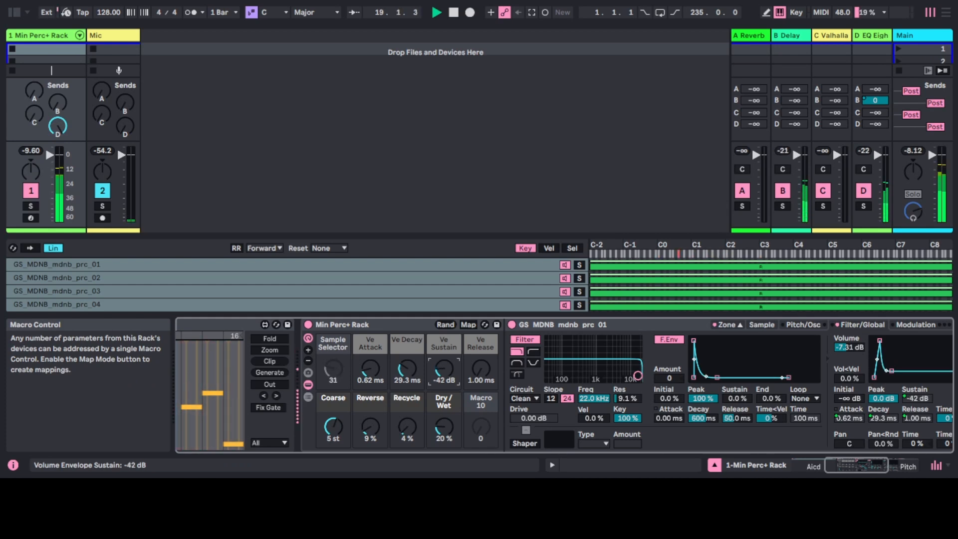
pyautogui.moveTo(444, 382); pyautogui.dragTo(415, 374)
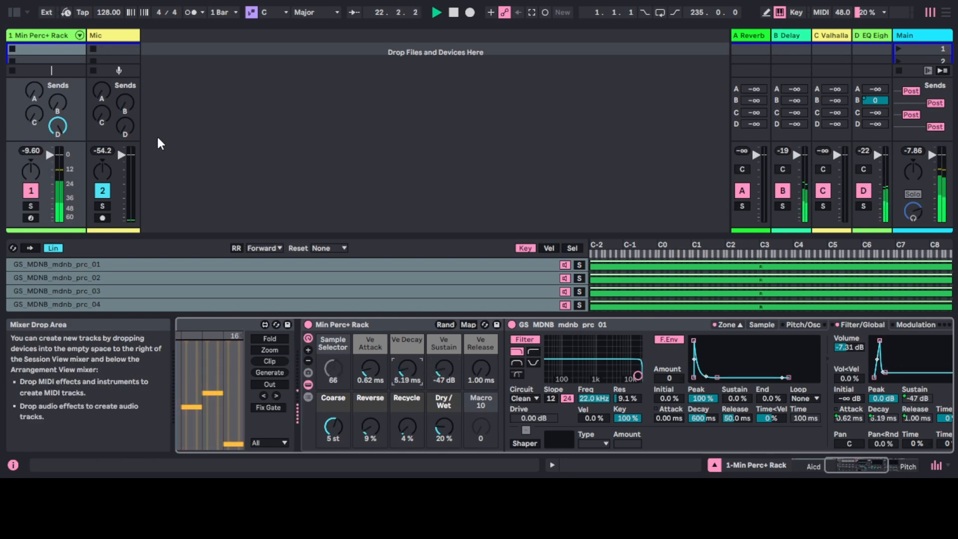
# Stop playback, deactivate the Min Perc+ Rack track and select the Mic track
pyautogui.click(453, 13)
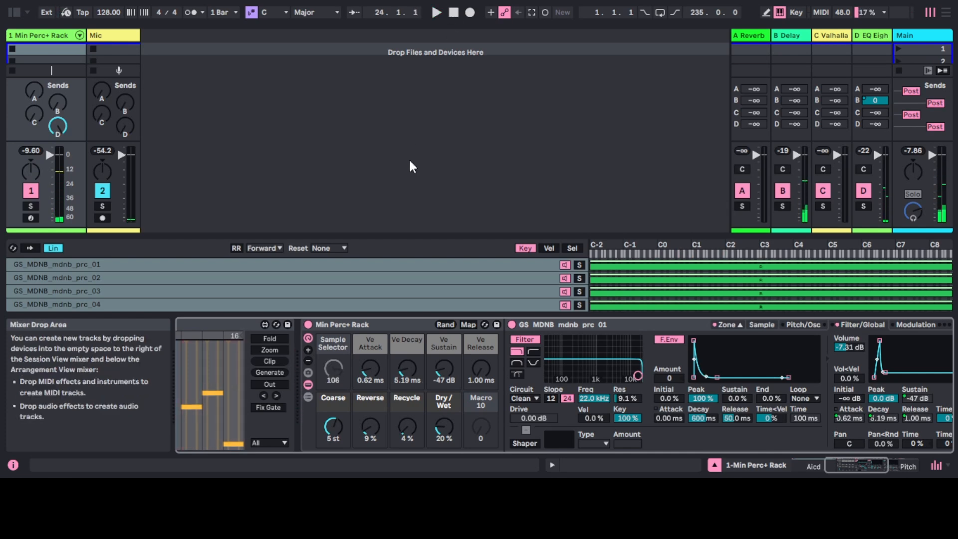
pyautogui.click(29, 191)
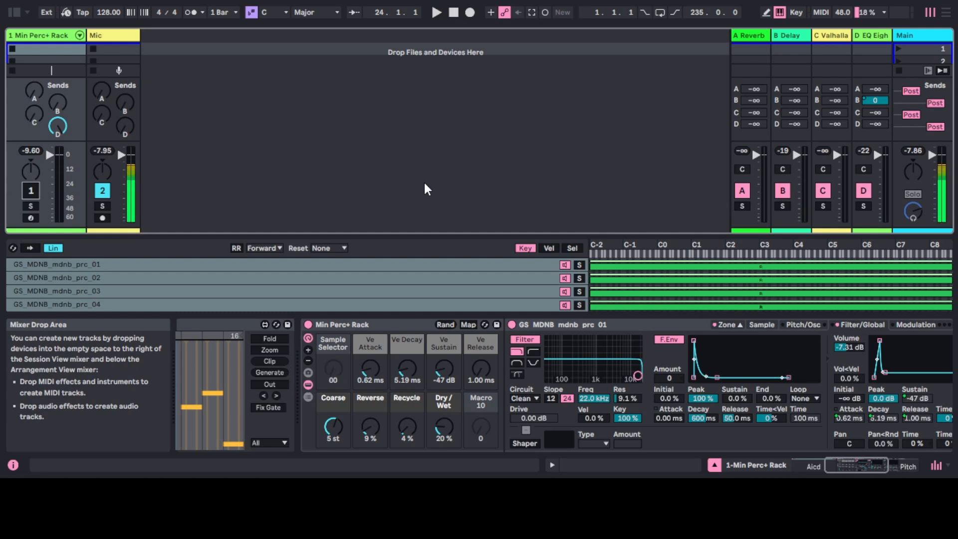
pyautogui.click(103, 37)
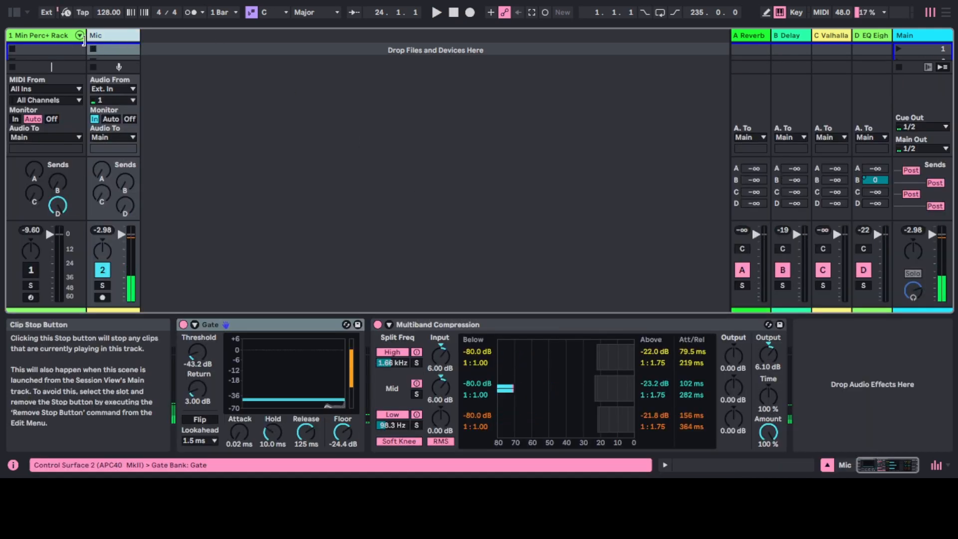
# Load the Sampler instrument from the browser onto a new MIDI track beside the Mic track
pyautogui.click(15, 14)
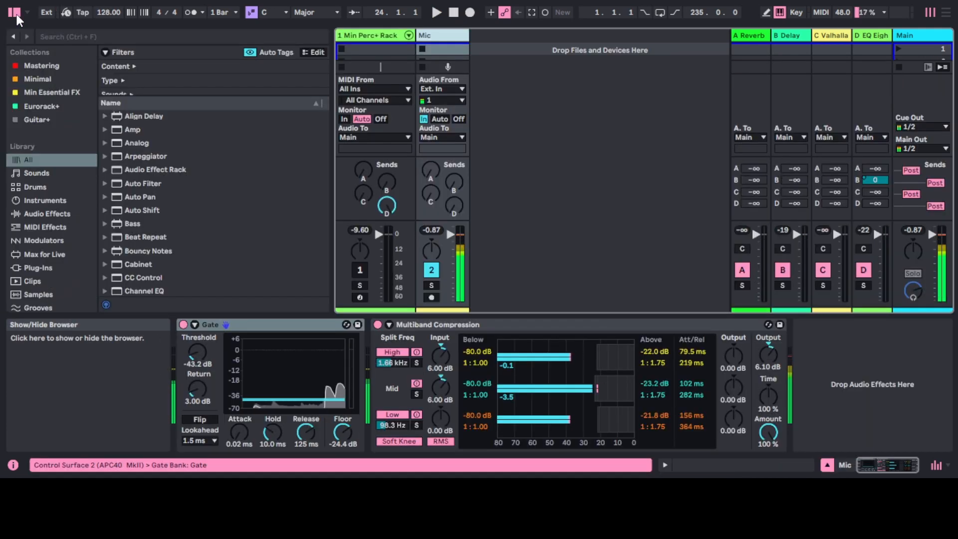
pyautogui.click(54, 204)
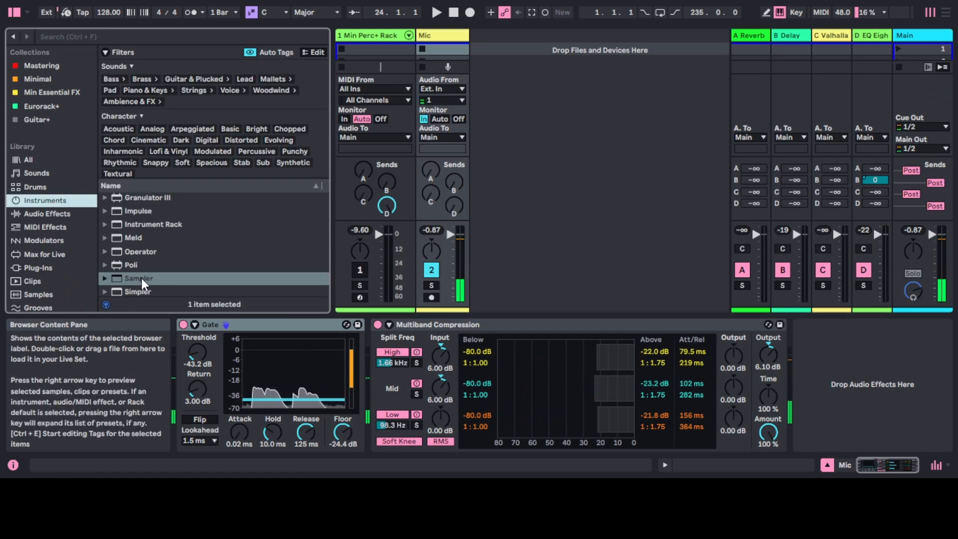
pyautogui.moveTo(155, 284); pyautogui.dragTo(516, 139)
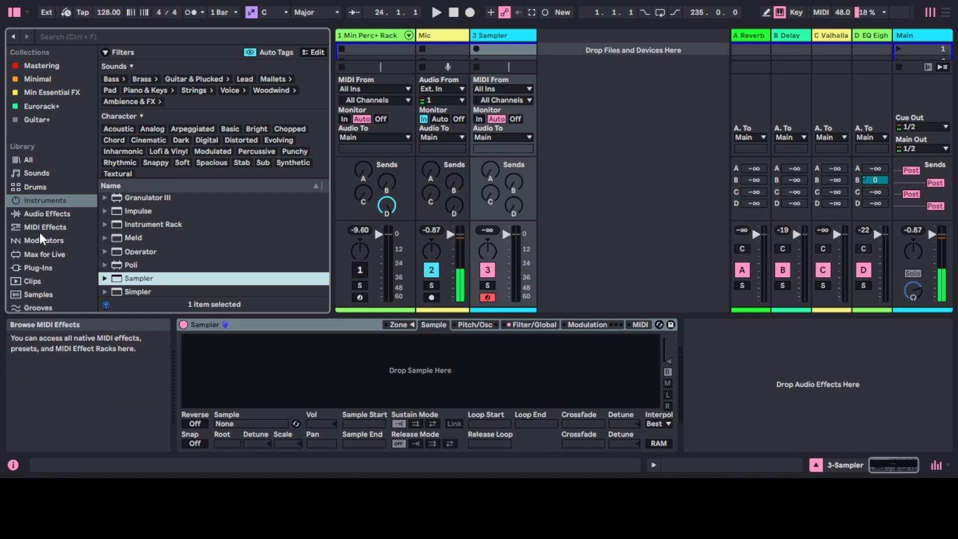
# Open the SAMPLES folder and browse the GhostSyndicate - MinimalDnB one shots down to the files in GS_MDNB_perc
pyautogui.scroll(-4, 42, 237)
pyautogui.scroll(-3, 42, 237)
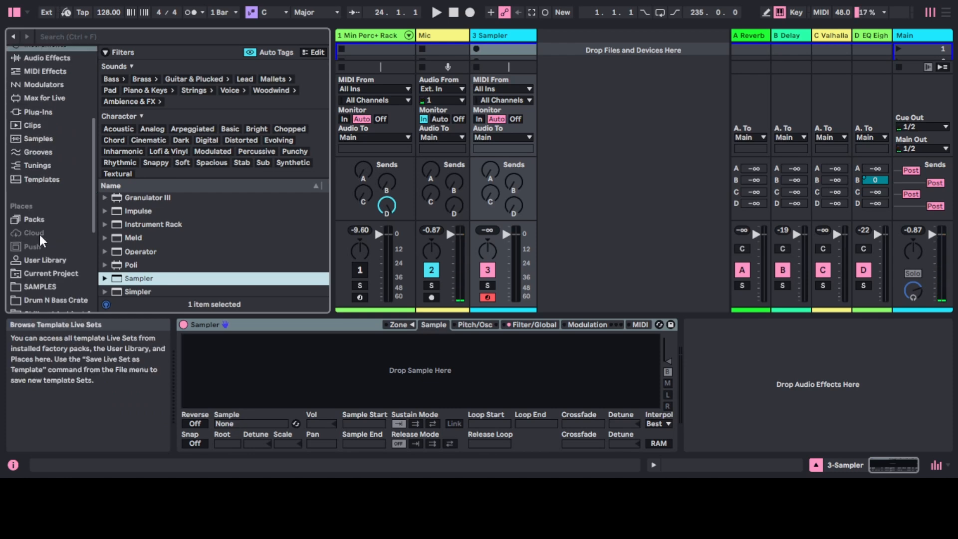
pyautogui.click(47, 288)
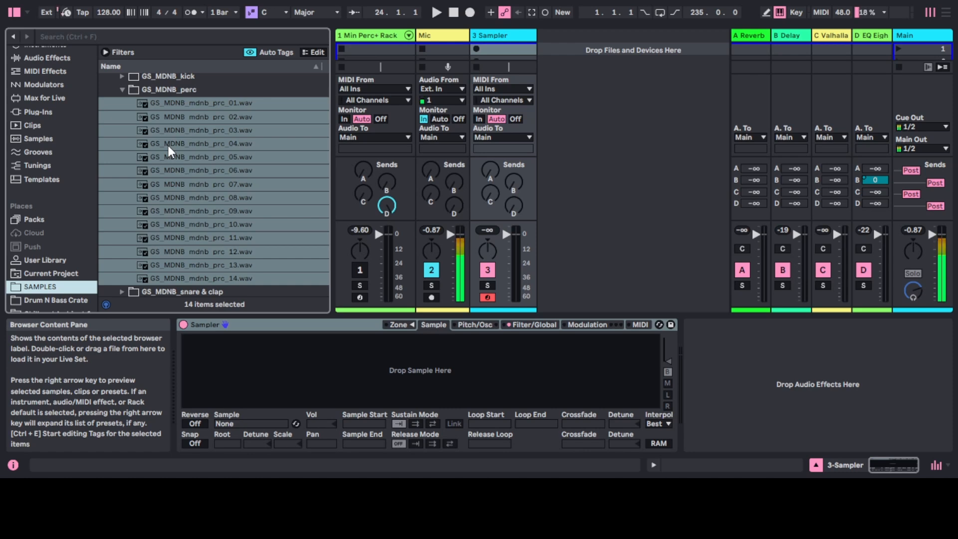
pyautogui.scroll(2, 167, 142)
pyautogui.scroll(5, 166, 143)
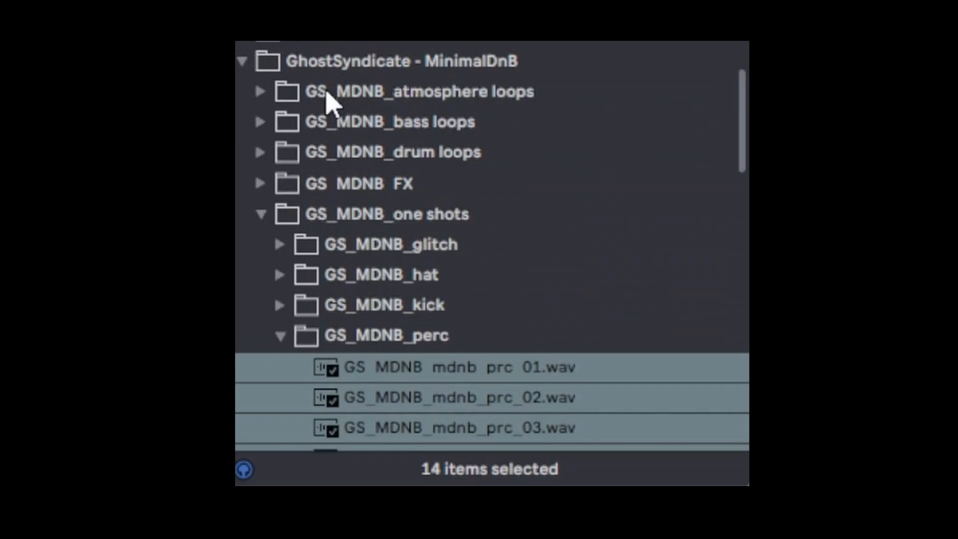
pyautogui.scroll(-4, 471, 107)
pyautogui.scroll(1, 471, 109)
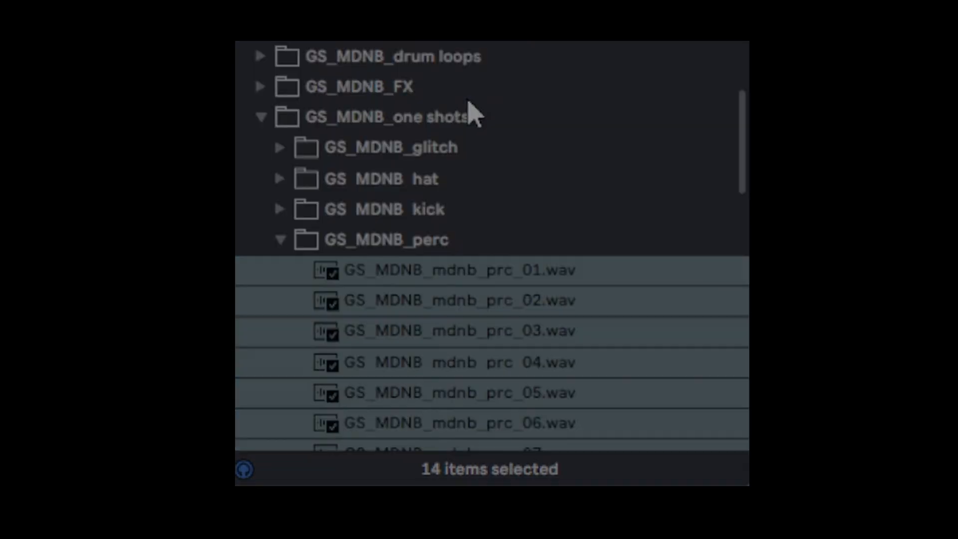
pyautogui.scroll(-2, 197, 146)
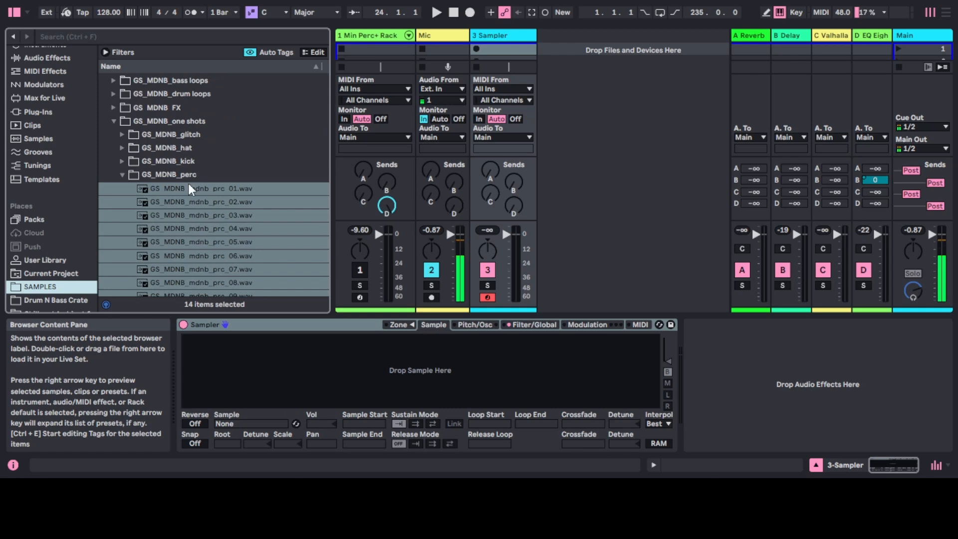
pyautogui.scroll(2, 184, 186)
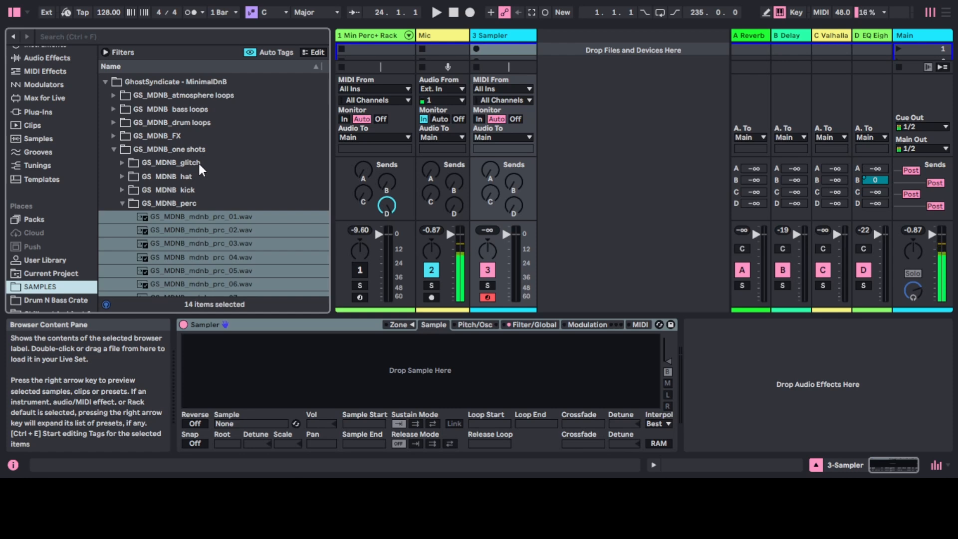
pyautogui.scroll(-4, 200, 175)
pyautogui.scroll(-3, 202, 172)
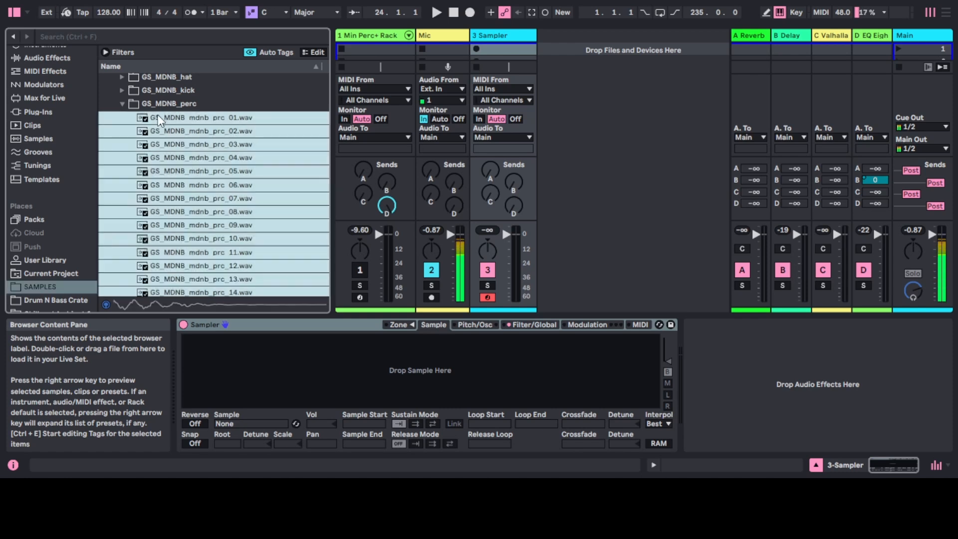
# Load all samples from GS_MDNB_mdnb_prc_01.wav to GS_MDNB_mdnb_prc_14.wav into the empty Sampler
pyautogui.press('Left')
pyautogui.click(159, 119)
pyautogui.keyDown('shift'); pyautogui.click(165, 289); pyautogui.keyUp('shift')
pyautogui.moveTo(165, 282); pyautogui.dragTo(368, 369)
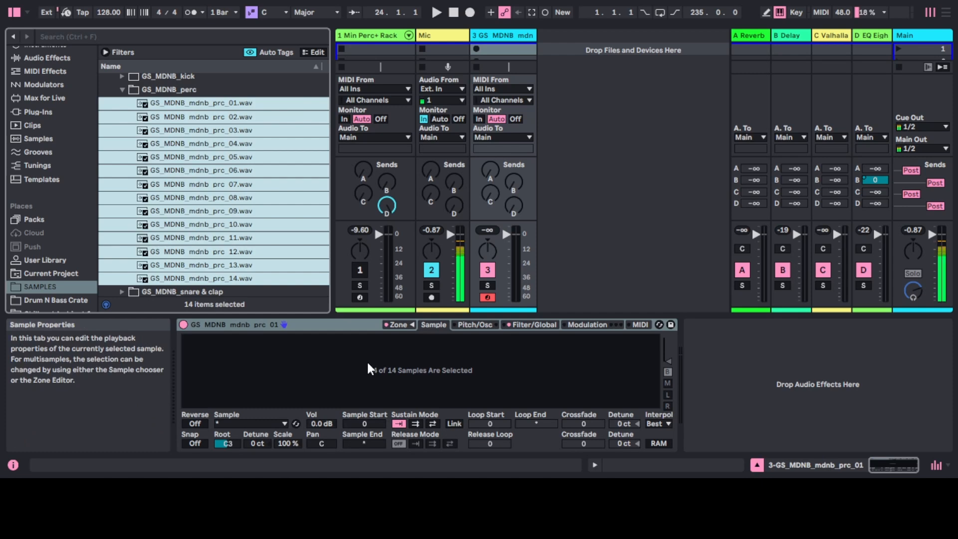
pyautogui.click(168, 91)
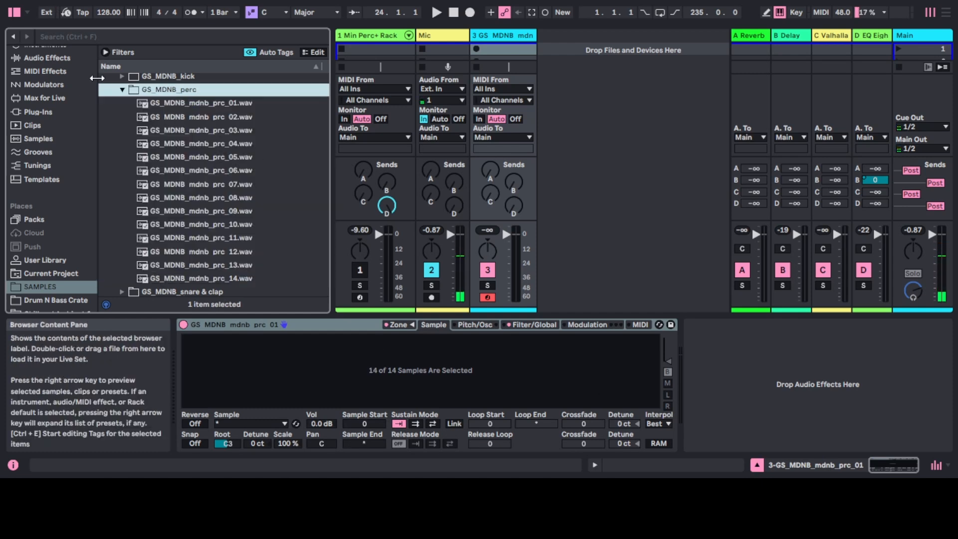
# Show Sampler's zone editor and look through the list of loaded sample layers
pyautogui.click(412, 324)
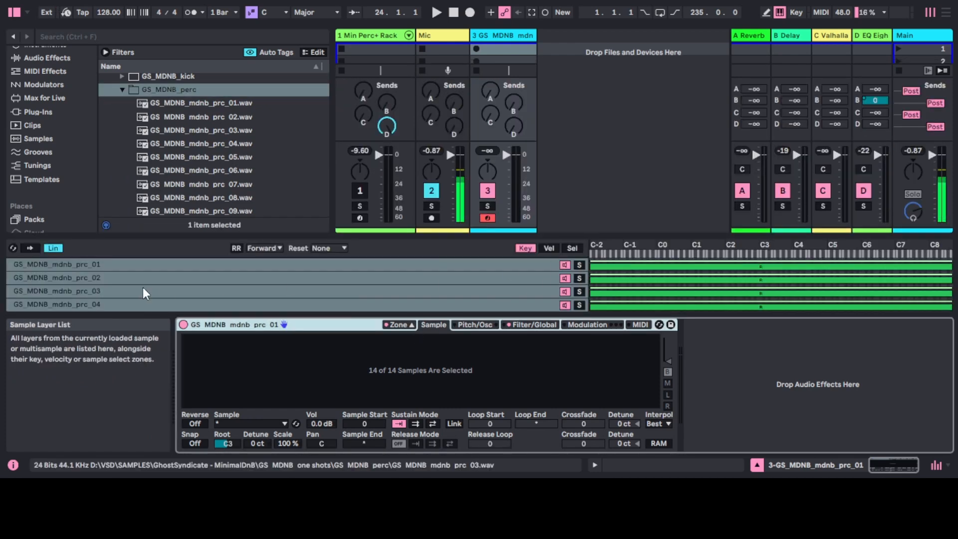
pyautogui.scroll(-4, 109, 291)
pyautogui.scroll(4, 110, 290)
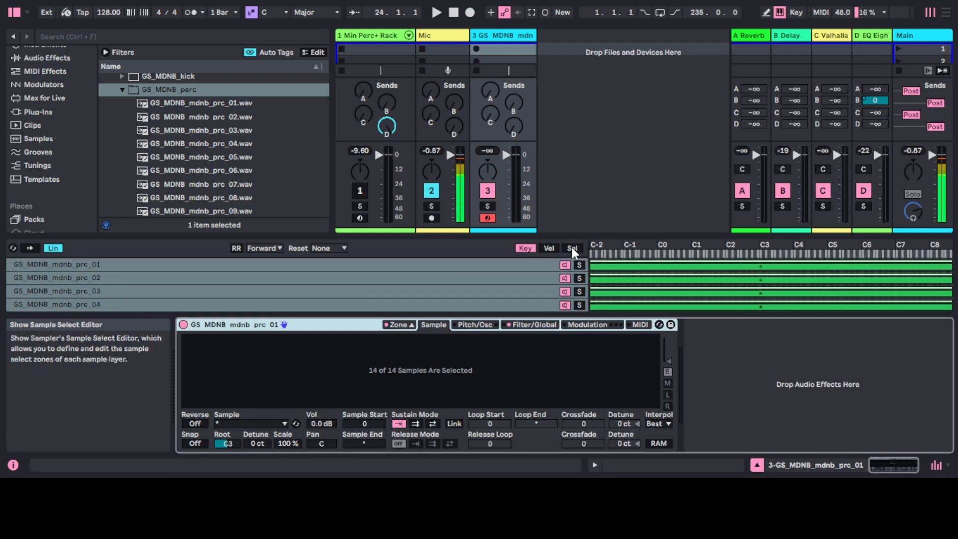
# Distribute the ranges of all sample layers equally in Sampler's sample select editor and check the resulting zones
pyautogui.click(572, 249)
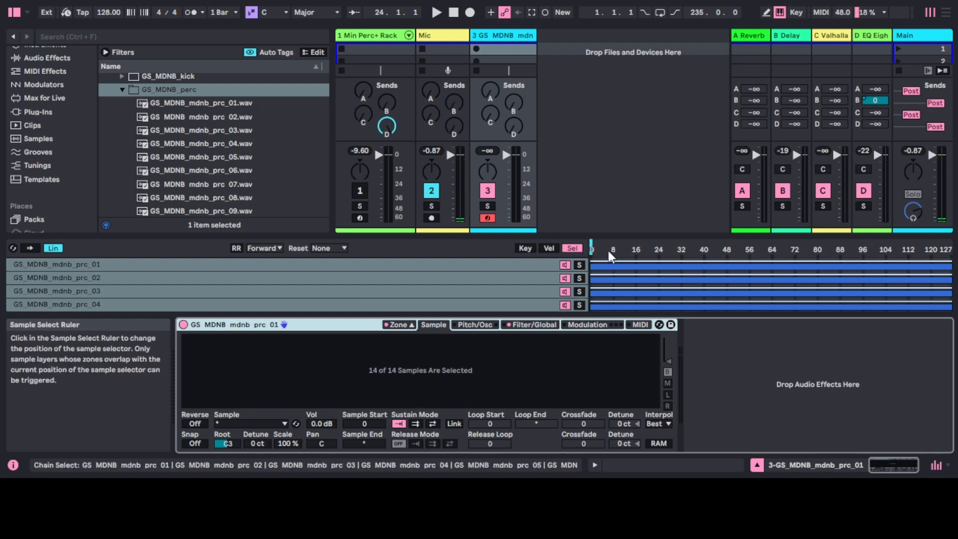
pyautogui.click(624, 254)
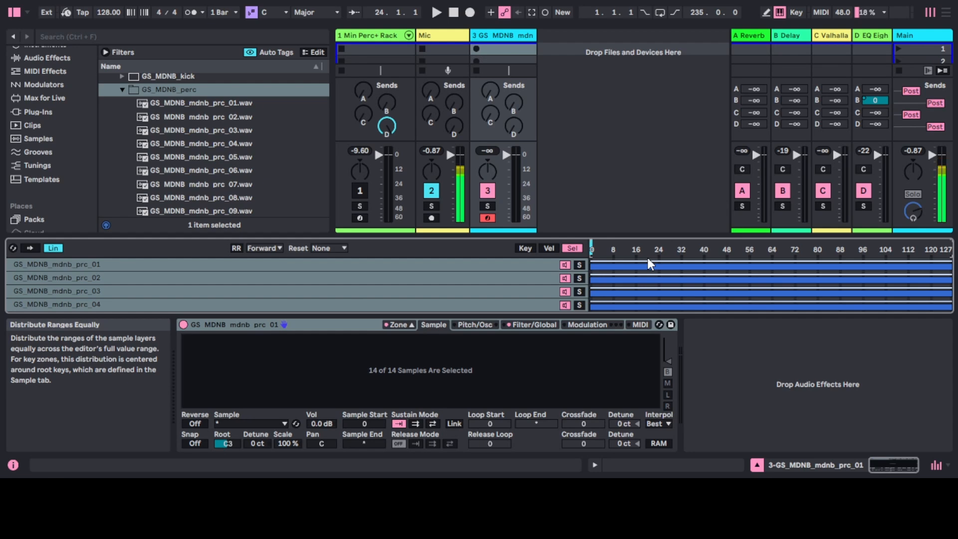
pyautogui.rightClick(573, 265)
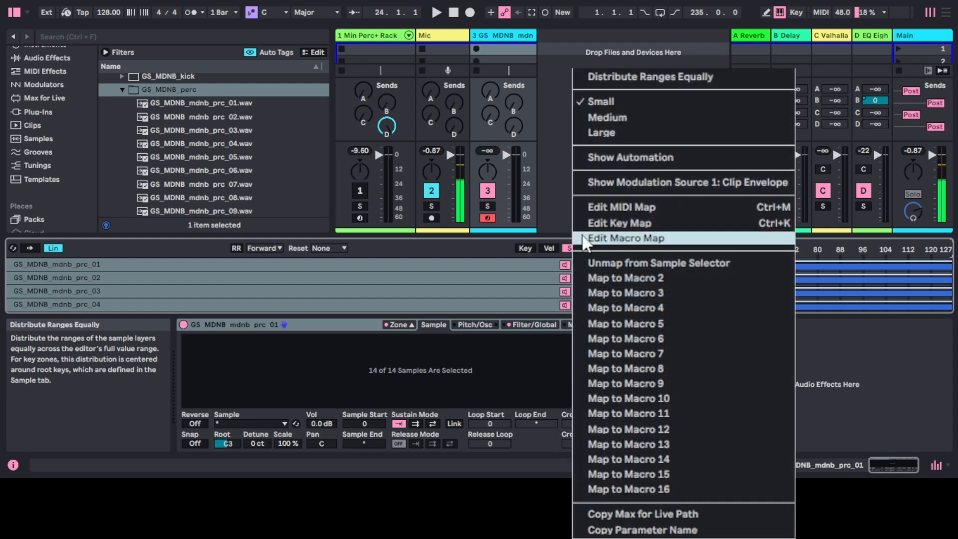
pyautogui.click(666, 80)
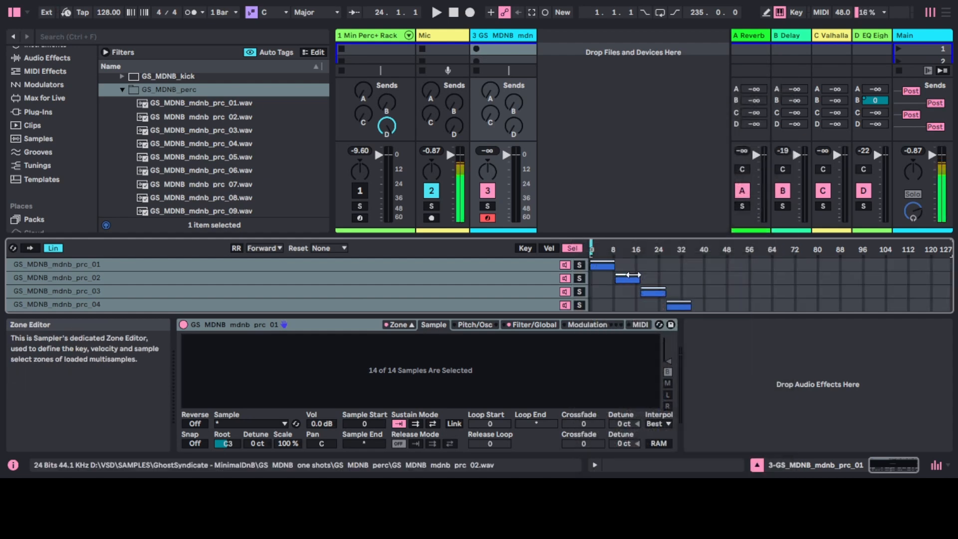
pyautogui.scroll(-5, 760, 284)
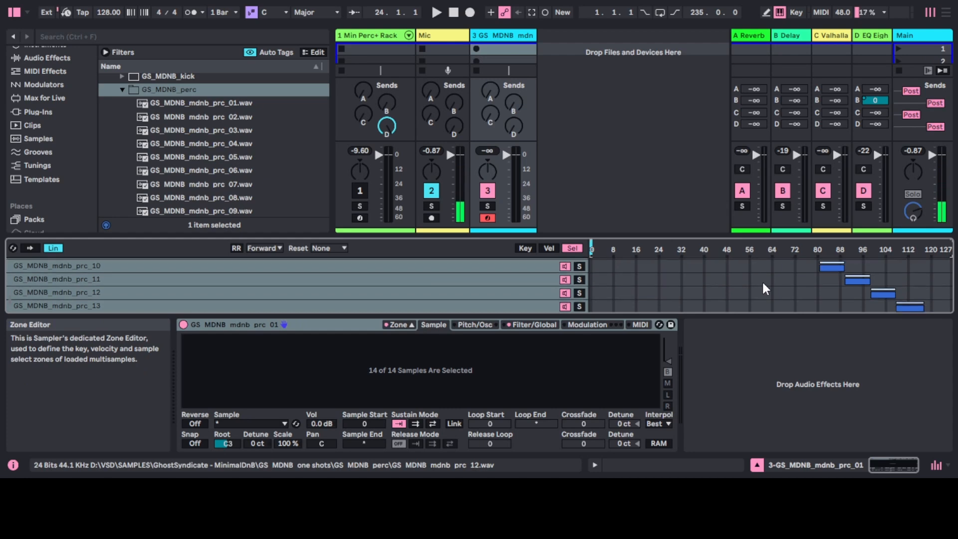
pyautogui.scroll(3, 763, 284)
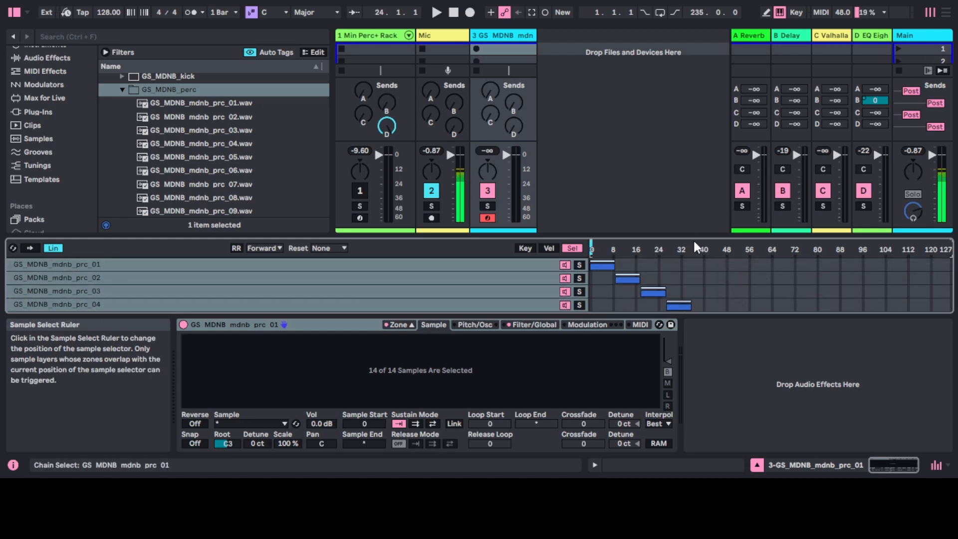
# Sweep the sample selector across the layer zones and return it to 0
pyautogui.moveTo(694, 237); pyautogui.dragTo(723, 236)
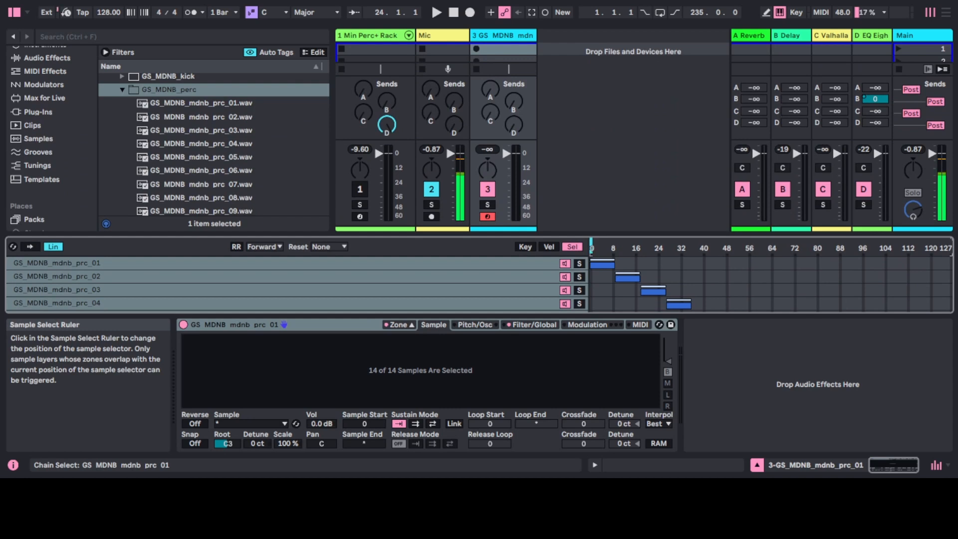
pyautogui.moveTo(594, 247)
pyautogui.mouseDown()
pyautogui.moveTo(928, 247)
pyautogui.moveTo(644, 247)
pyautogui.mouseUp()
pyautogui.moveTo(874, 247)
pyautogui.mouseDown()
pyautogui.moveTo(913, 246)
pyautogui.moveTo(591, 247)
pyautogui.mouseUp()
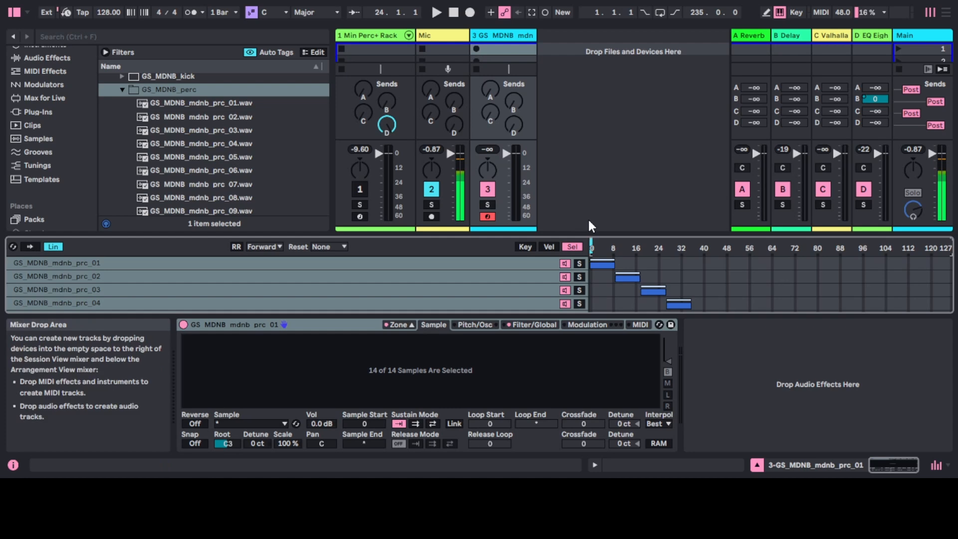
# Create an empty one-bar MIDI clip in the first slot of the new Sampler track
pyautogui.doubleClick(502, 49)
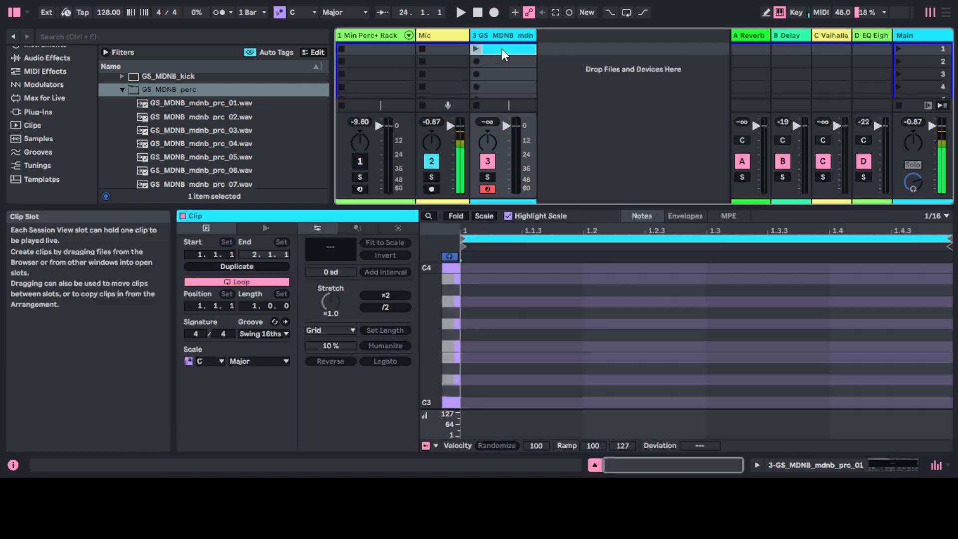
# Add eight sixteenth notes to the clip: F3, A3, D3, F#3, G#3, F3, A3 and D3, spread syncopated across the bar
pyautogui.doubleClick(465, 346)
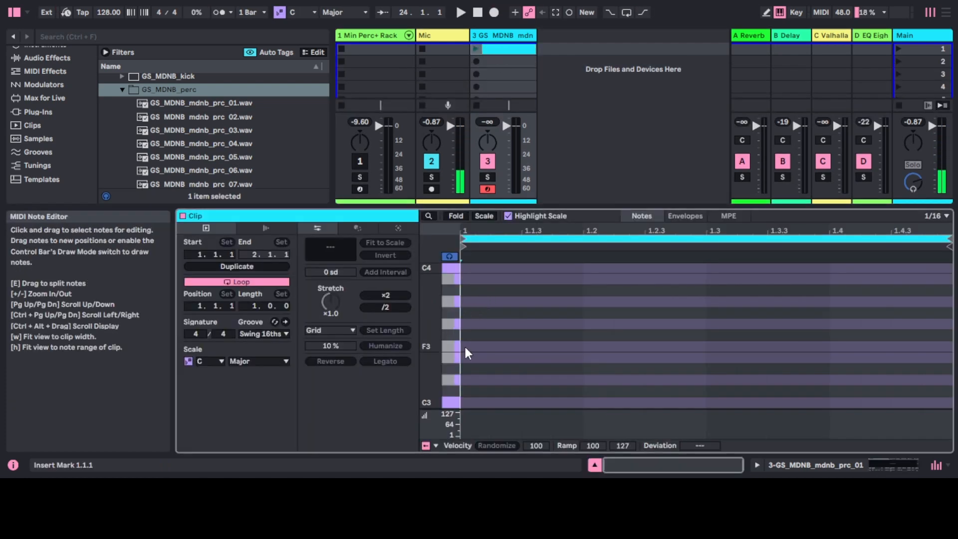
pyautogui.doubleClick(526, 303)
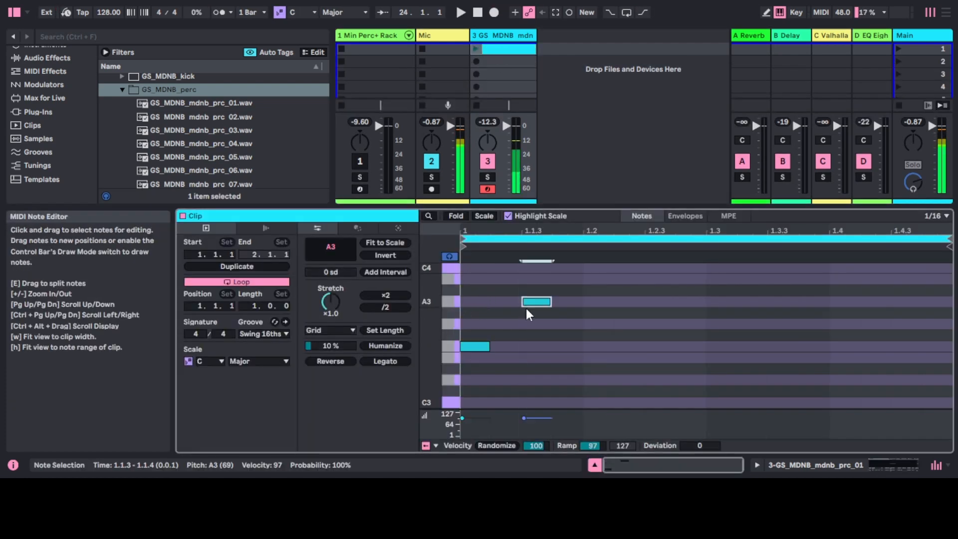
pyautogui.doubleClick(596, 379)
pyautogui.click(695, 313)
pyautogui.doubleClick(691, 312)
pyautogui.doubleClick(660, 335)
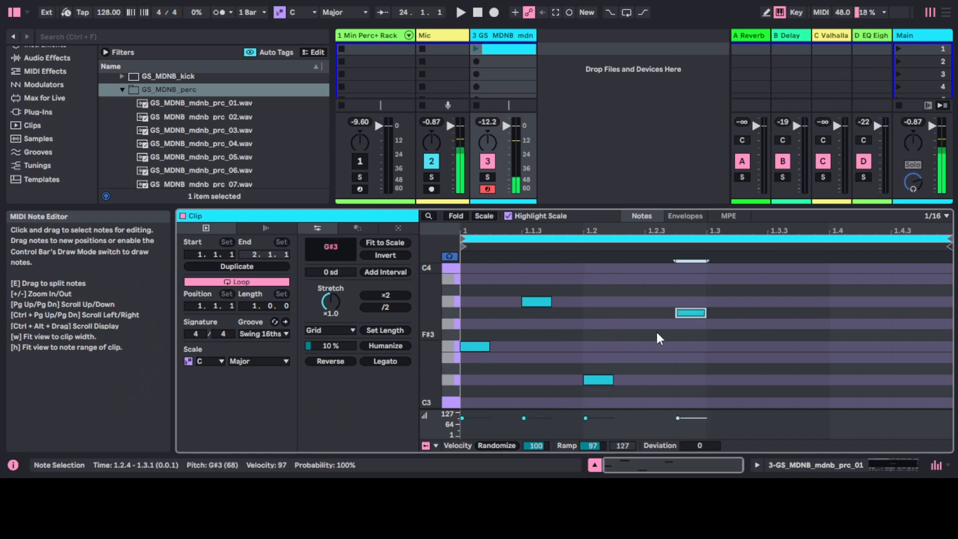
pyautogui.doubleClick(782, 346)
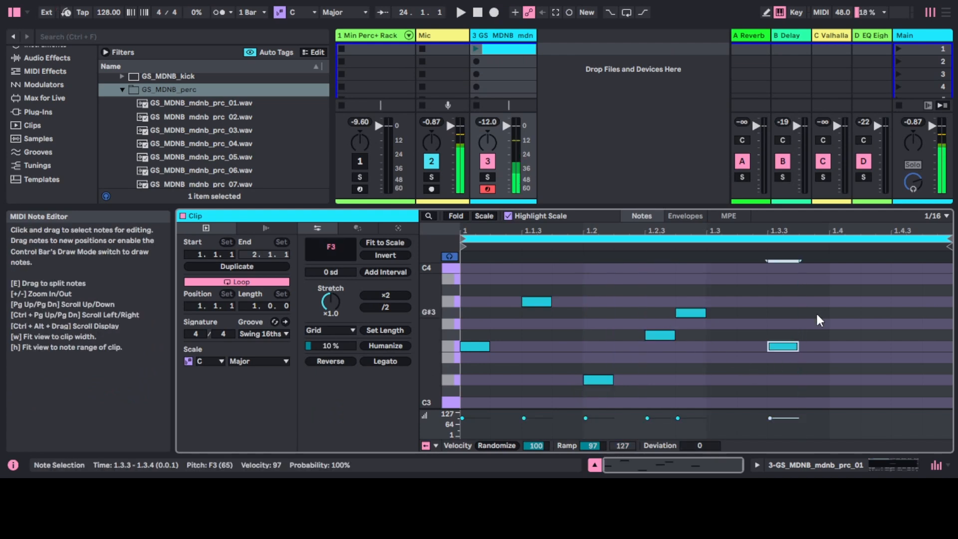
pyautogui.doubleClick(874, 301)
pyautogui.doubleClick(931, 379)
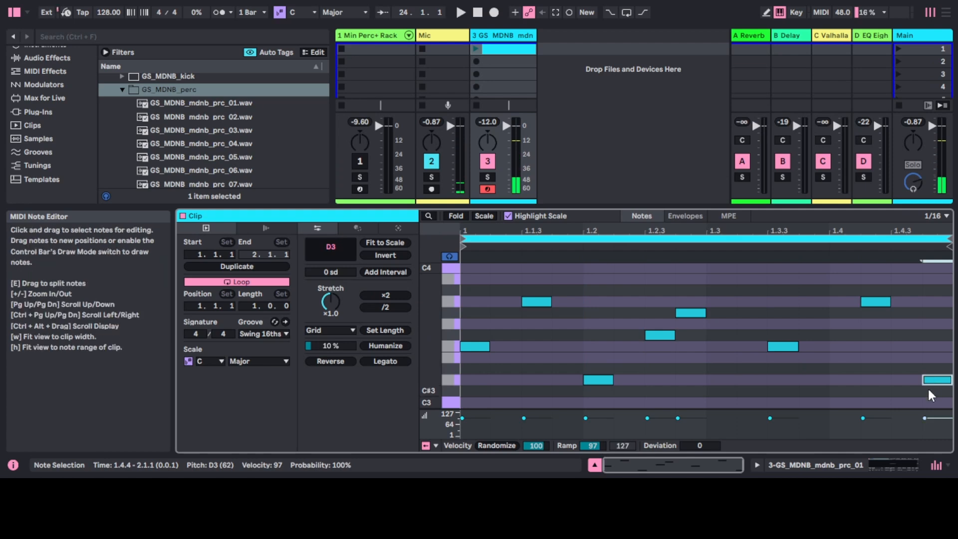
# Play the clip while sweeping Sampler's sample selector across the layer zones, return the selector to 0 and stop playback
pyautogui.click(476, 49)
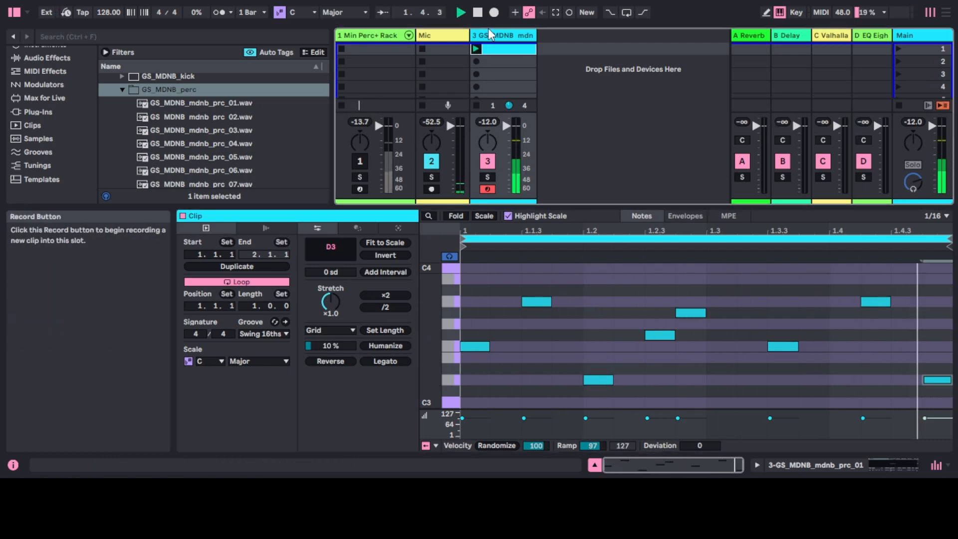
pyautogui.click(503, 37)
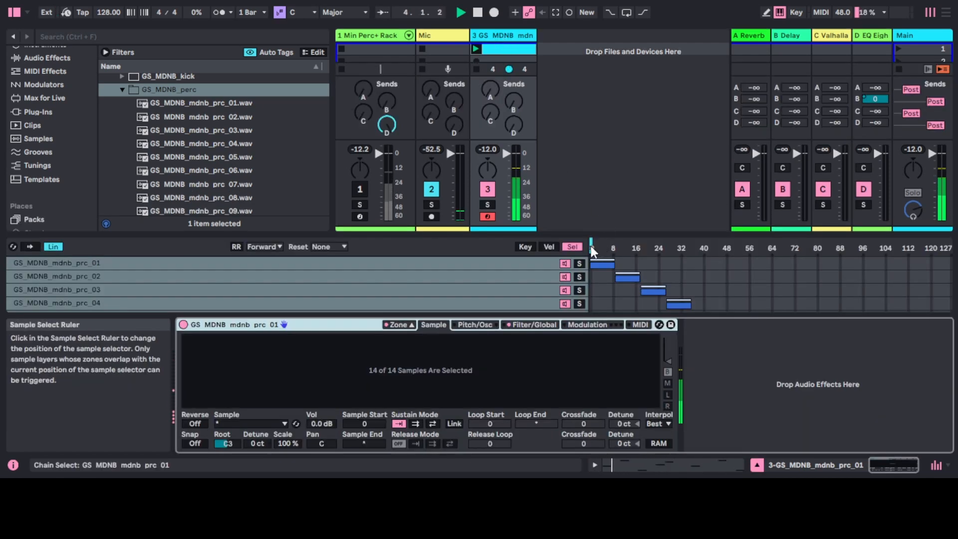
pyautogui.moveTo(593, 252); pyautogui.dragTo(843, 251)
pyautogui.moveTo(911, 252); pyautogui.dragTo(950, 252)
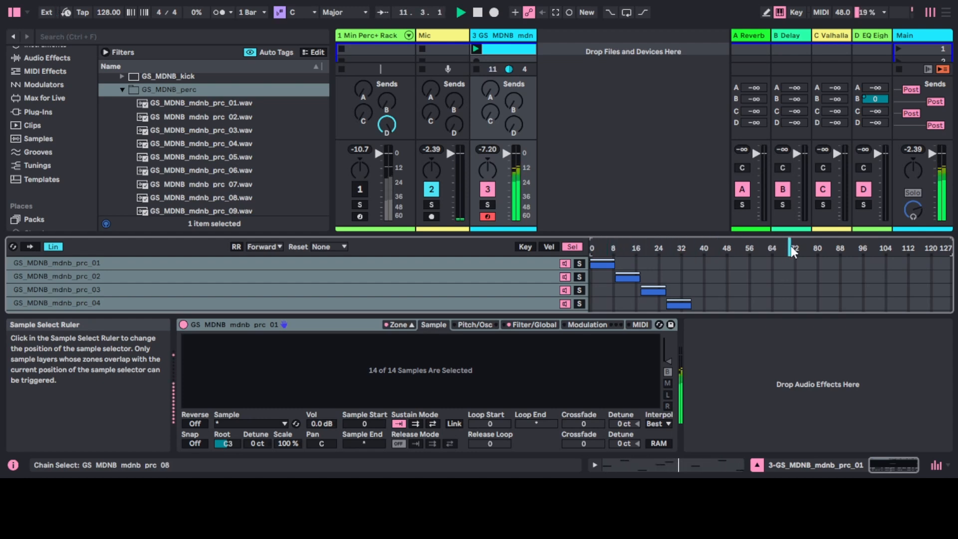
pyautogui.moveTo(793, 252); pyautogui.dragTo(713, 252)
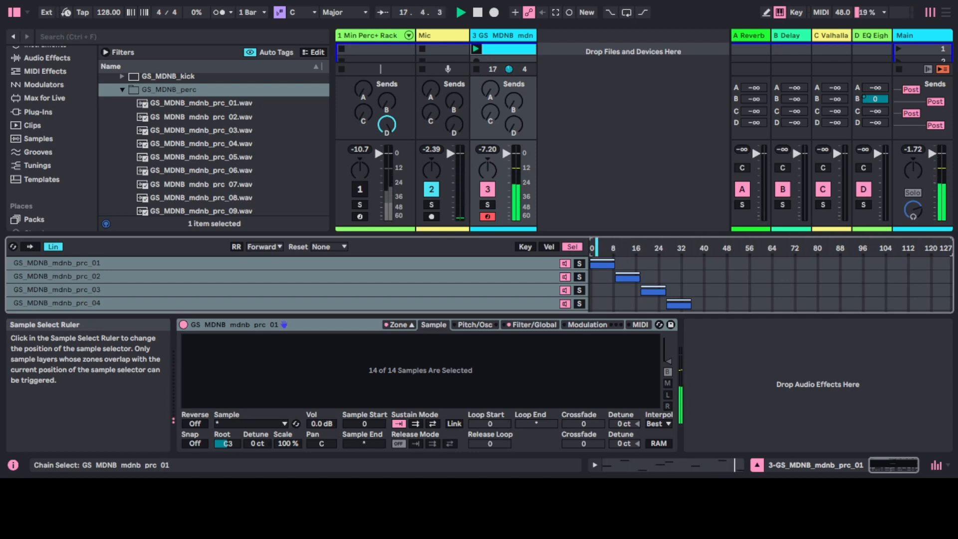
pyautogui.click(481, 13)
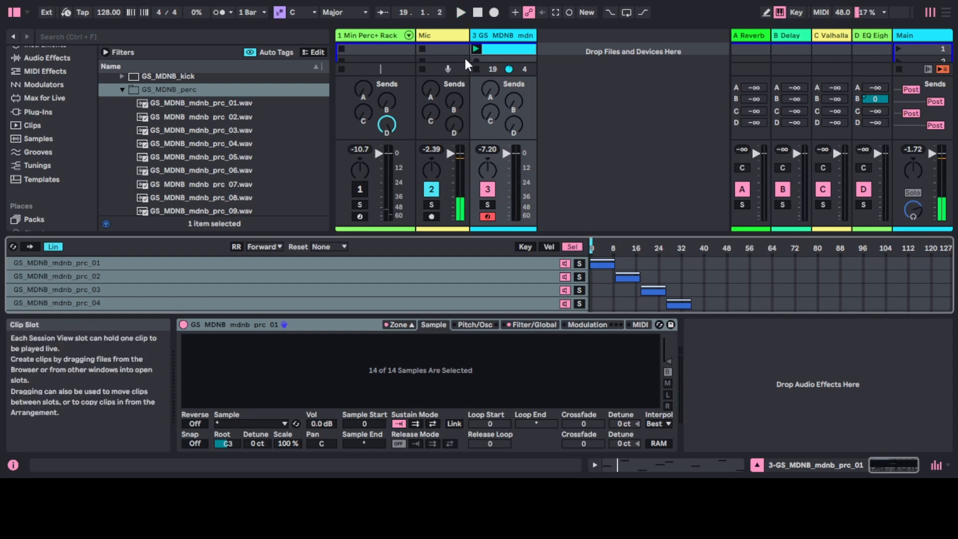
# Group the Sampler into an Instrument Rack and show the rack's macro controls
pyautogui.click(308, 326)
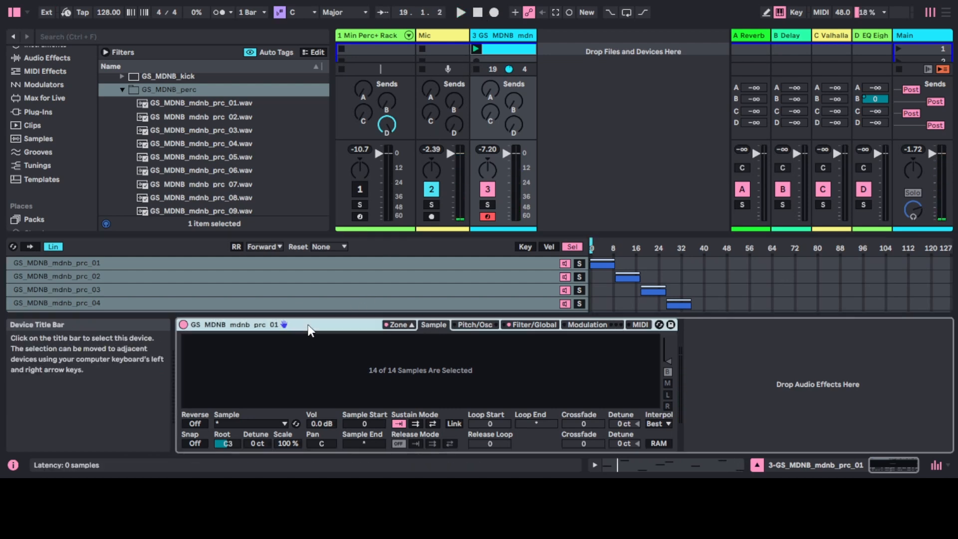
pyautogui.rightClick(309, 326)
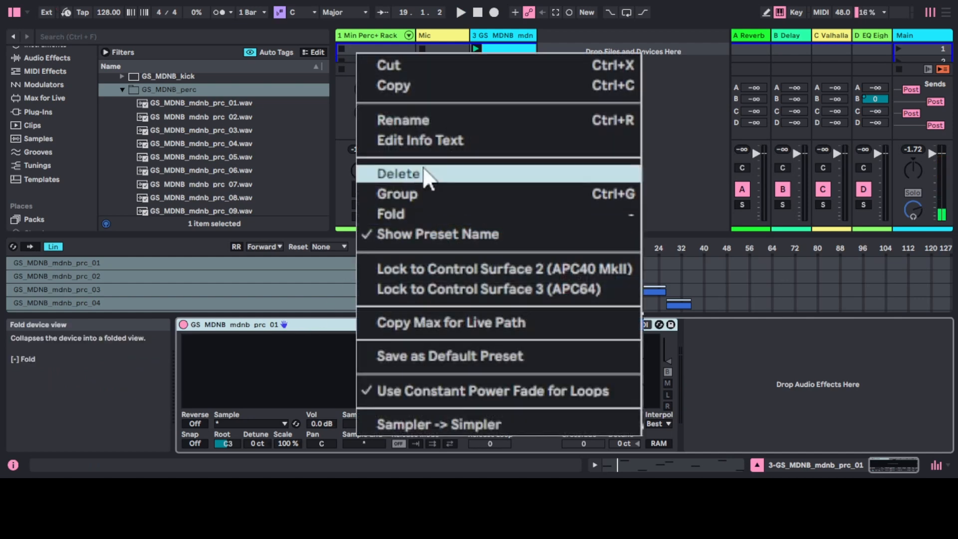
pyautogui.click(422, 197)
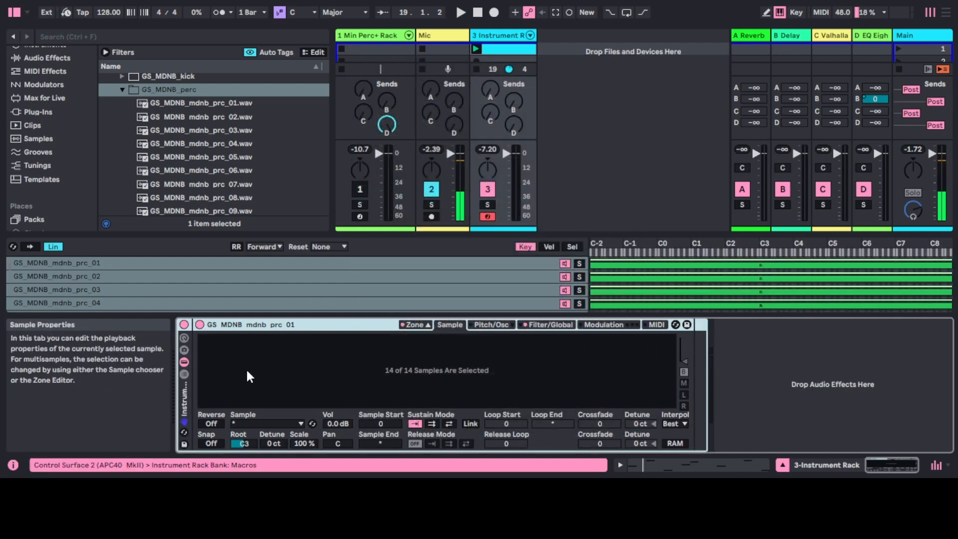
pyautogui.click(185, 338)
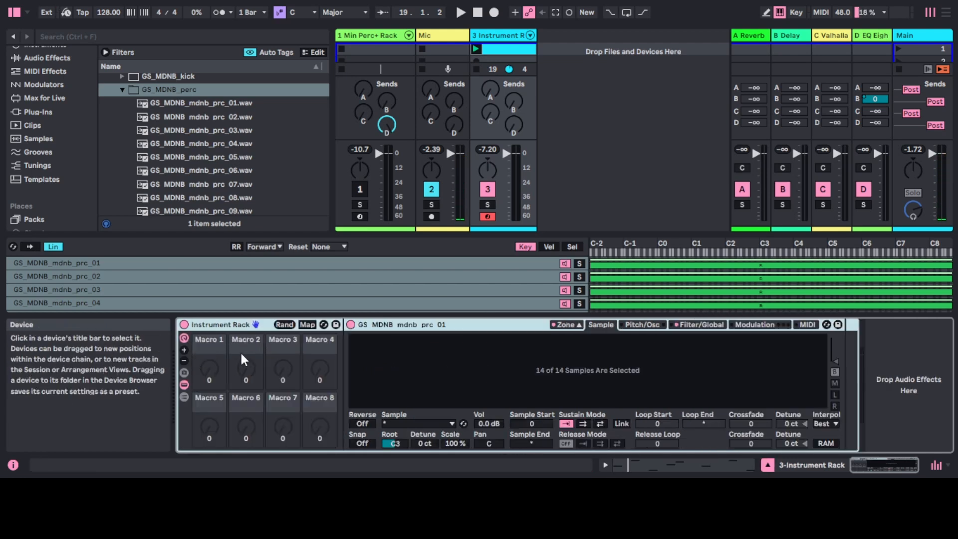
# Map Sampler's sample selector to Macro 1 of the Instrument Rack and leave macro mapping mode
pyautogui.click(309, 324)
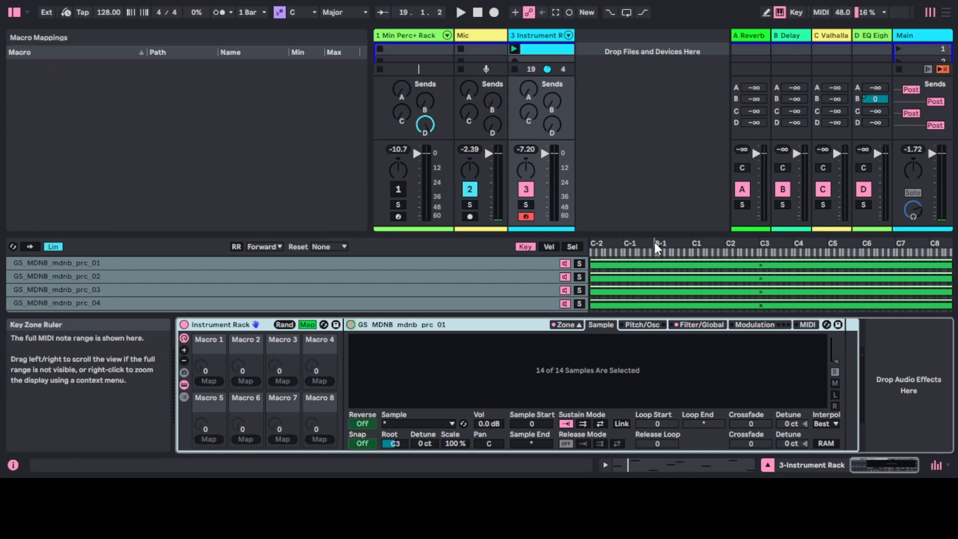
pyautogui.click(573, 247)
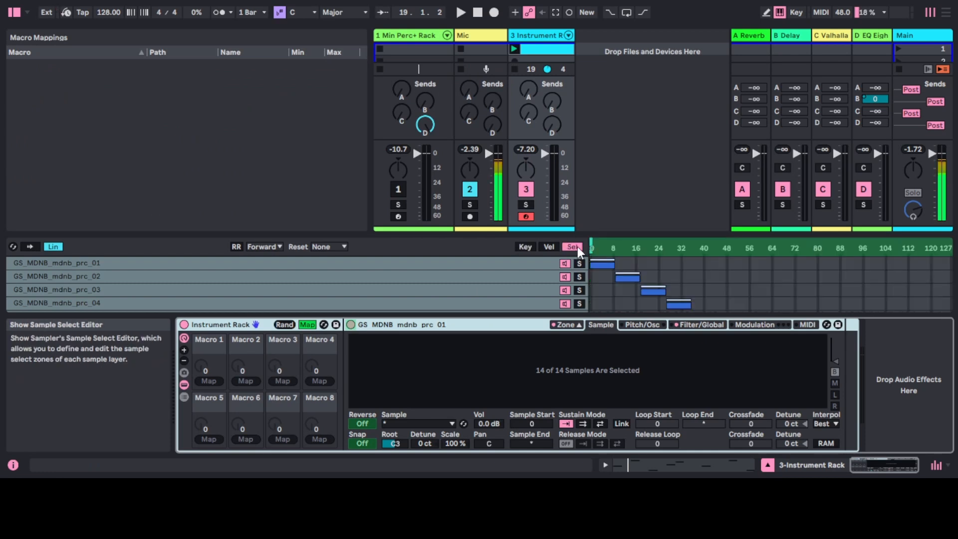
pyautogui.click(666, 244)
pyautogui.rightClick(707, 283)
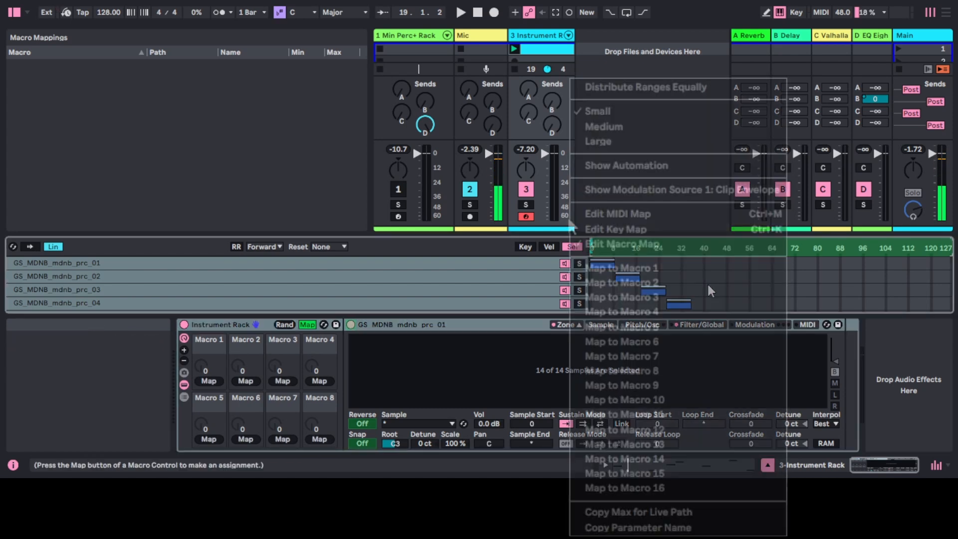
pyautogui.click(633, 268)
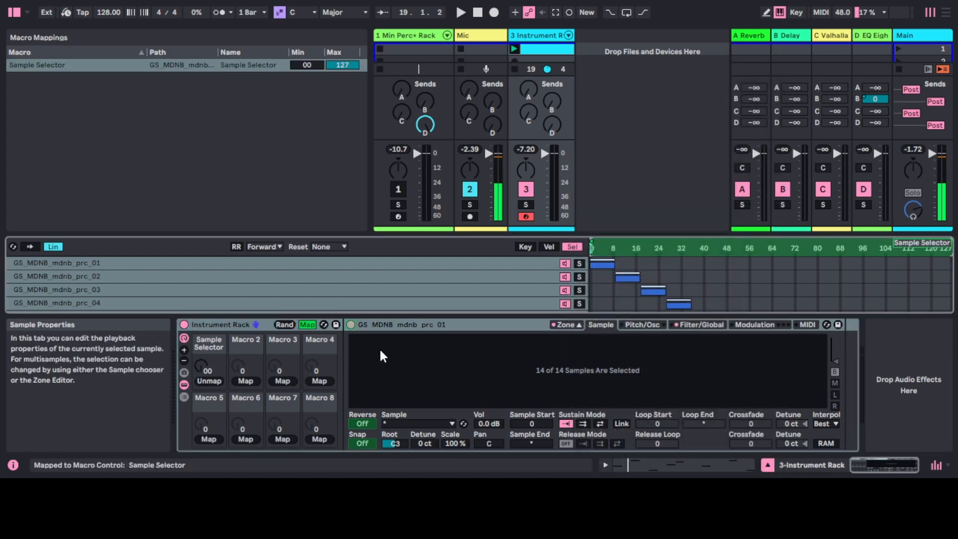
pyautogui.click(309, 324)
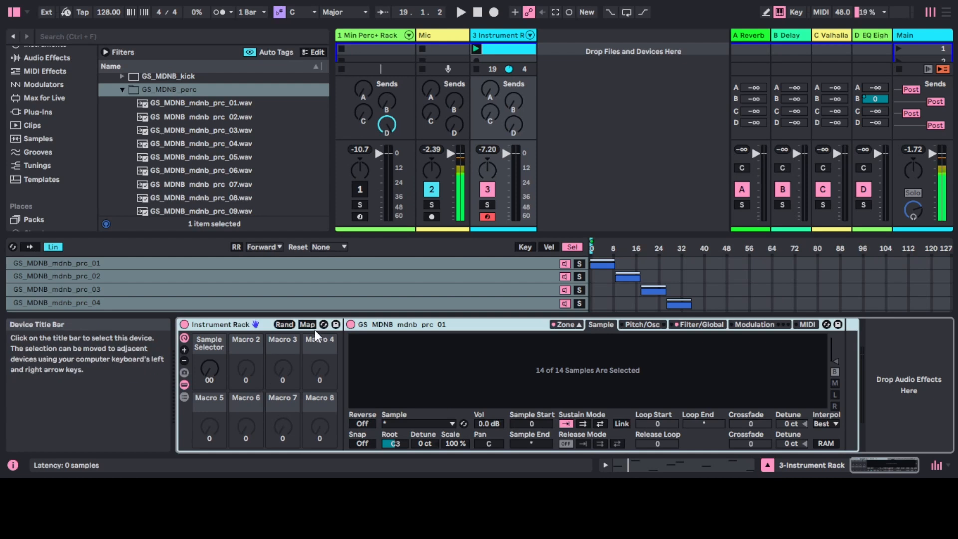
# Sweep the Sample Selector macro up and down to check that it moves Sampler's selector, ending at 0
pyautogui.click(208, 367)
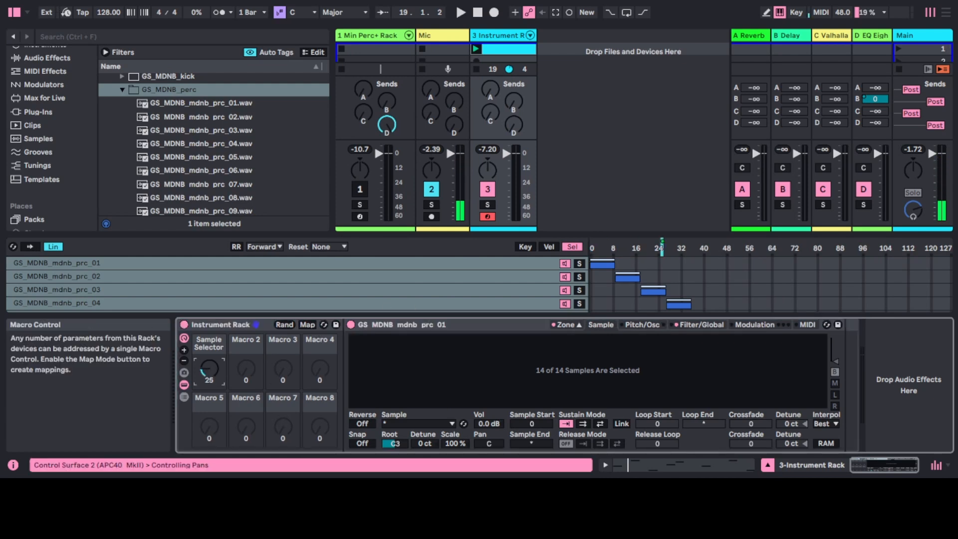
pyautogui.moveTo(209, 368); pyautogui.dragTo(208, 299)
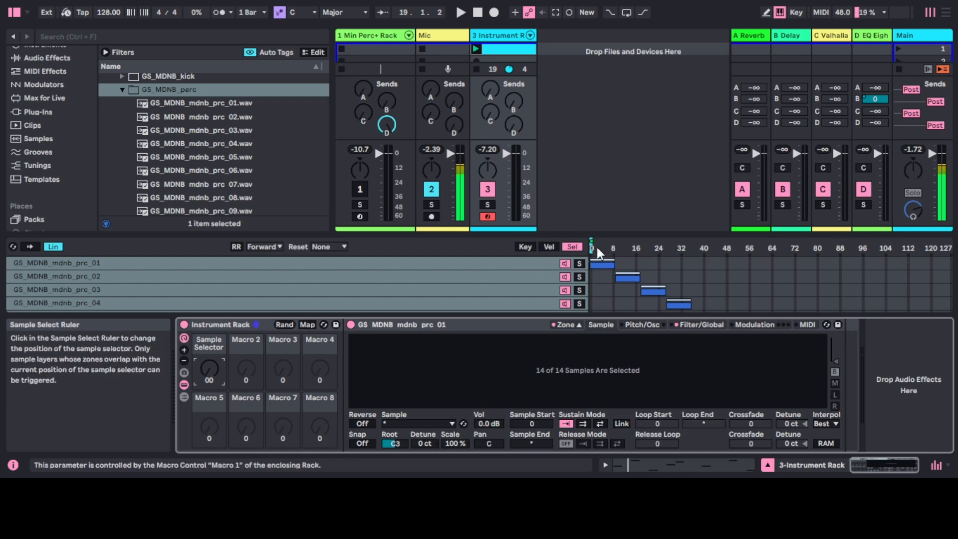
pyautogui.moveTo(209, 369); pyautogui.dragTo(209, 319)
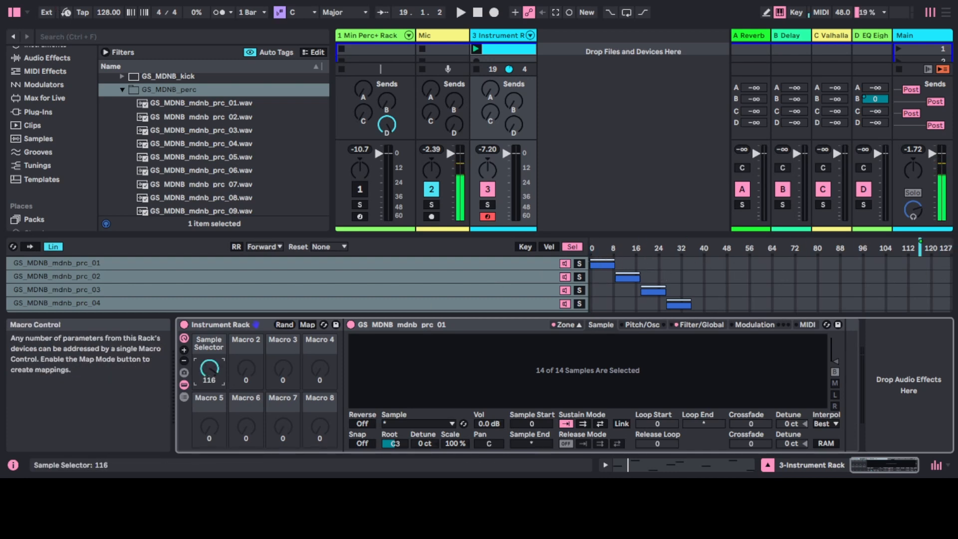
pyautogui.moveTo(209, 369); pyautogui.dragTo(209, 319)
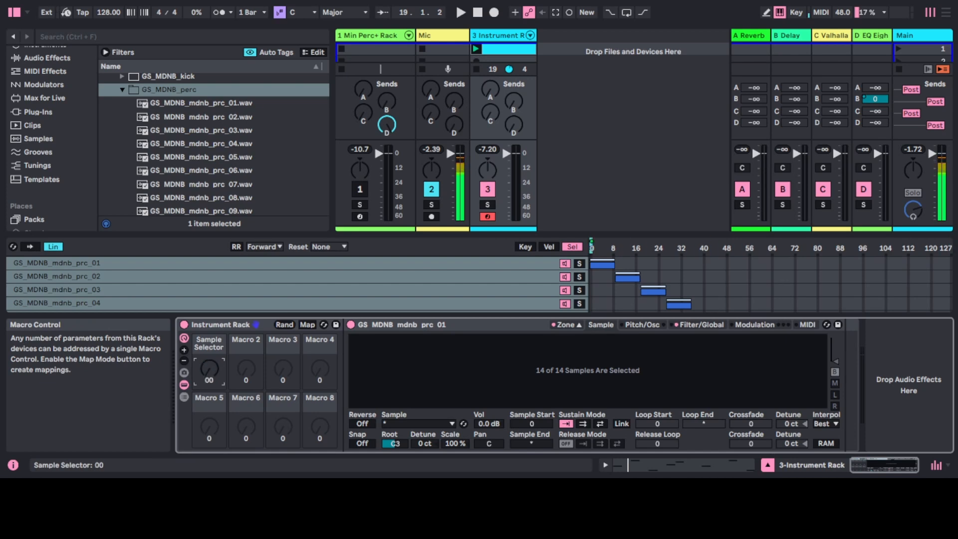
pyautogui.moveTo(209, 370); pyautogui.dragTo(209, 329)
pyautogui.moveTo(209, 369); pyautogui.dragTo(209, 324)
pyautogui.moveTo(209, 369); pyautogui.dragTo(209, 419)
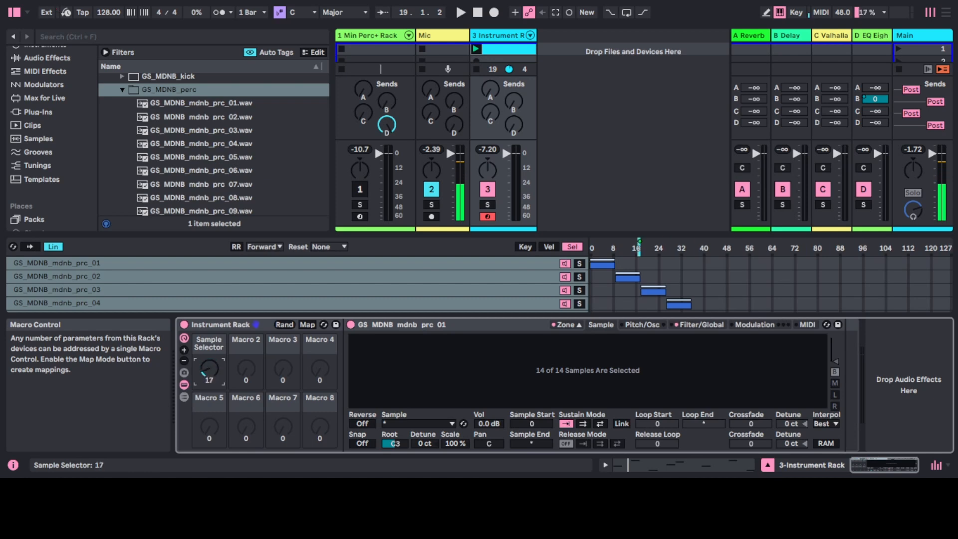
# Find the LFO among the browser's modulators and add it after the Instrument Rack on the track
pyautogui.scroll(3, 136, 150)
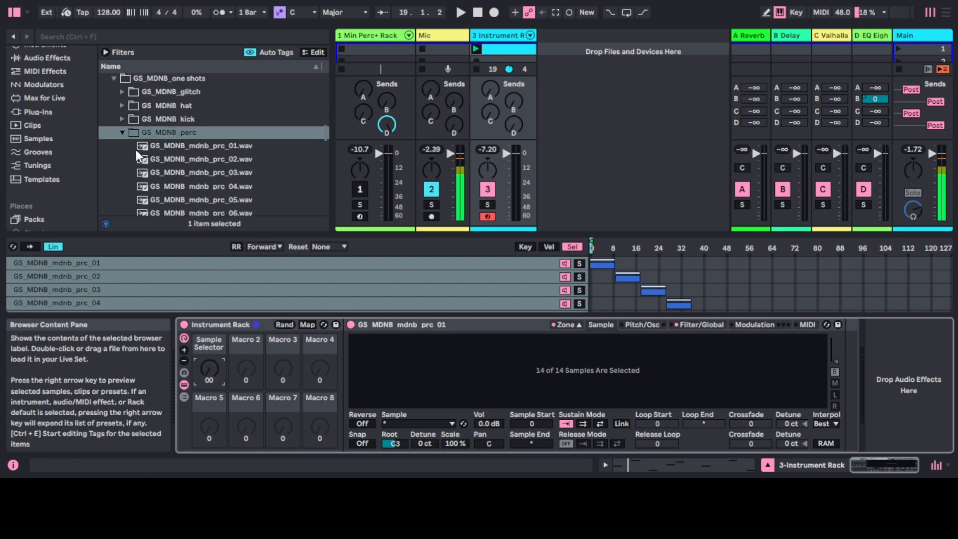
pyautogui.scroll(3, 69, 120)
pyautogui.scroll(4, 69, 128)
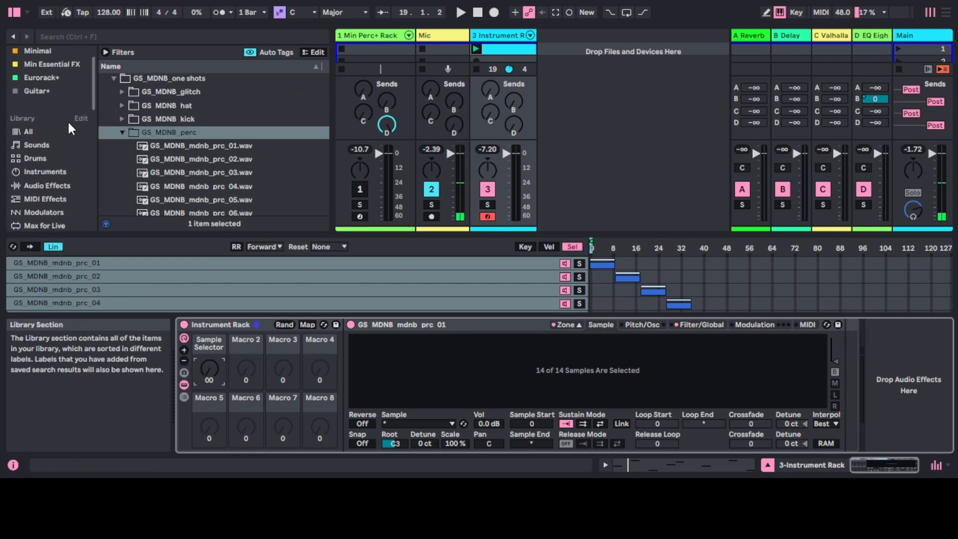
pyautogui.scroll(-1, 68, 124)
pyautogui.click(51, 183)
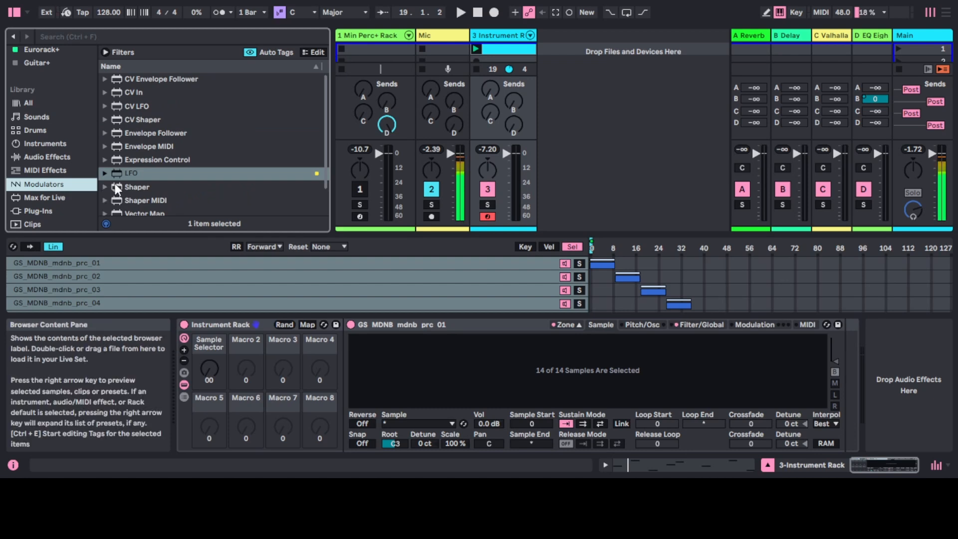
pyautogui.moveTo(134, 174)
pyautogui.mouseDown()
pyautogui.moveTo(665, 335)
pyautogui.moveTo(908, 396)
pyautogui.moveTo(904, 388)
pyautogui.mouseUp()
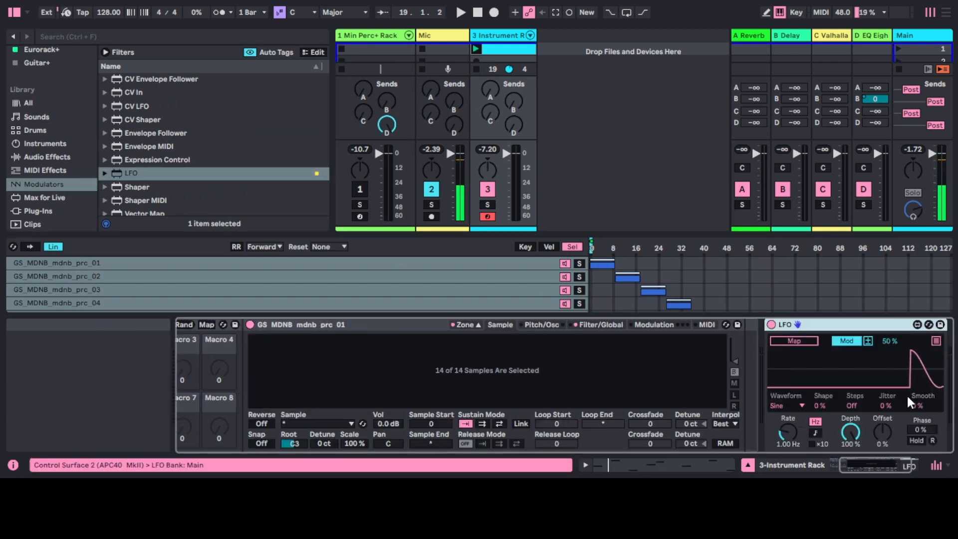
# Map the LFO to the rack's Sample Selector macro and switch its modulation mode to Remote
pyautogui.click(905, 465)
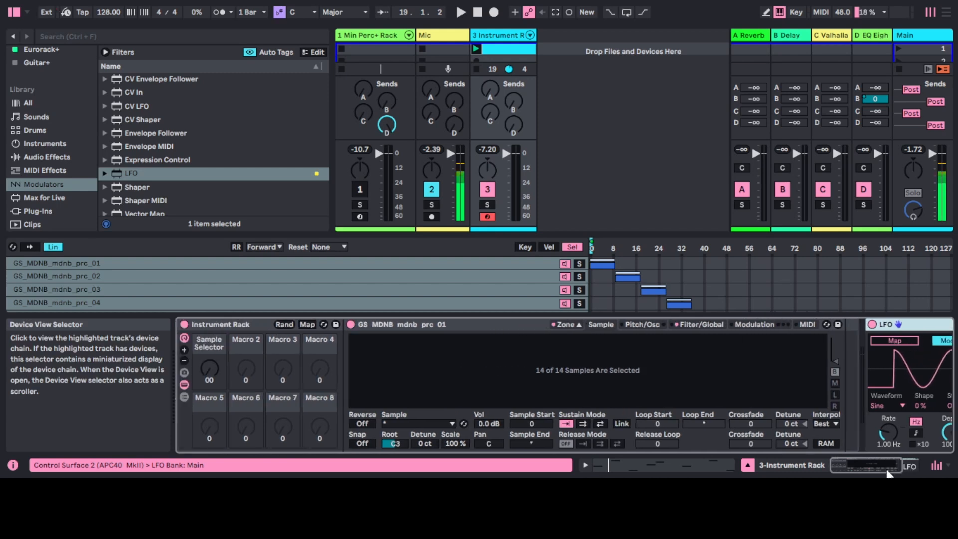
pyautogui.click(896, 339)
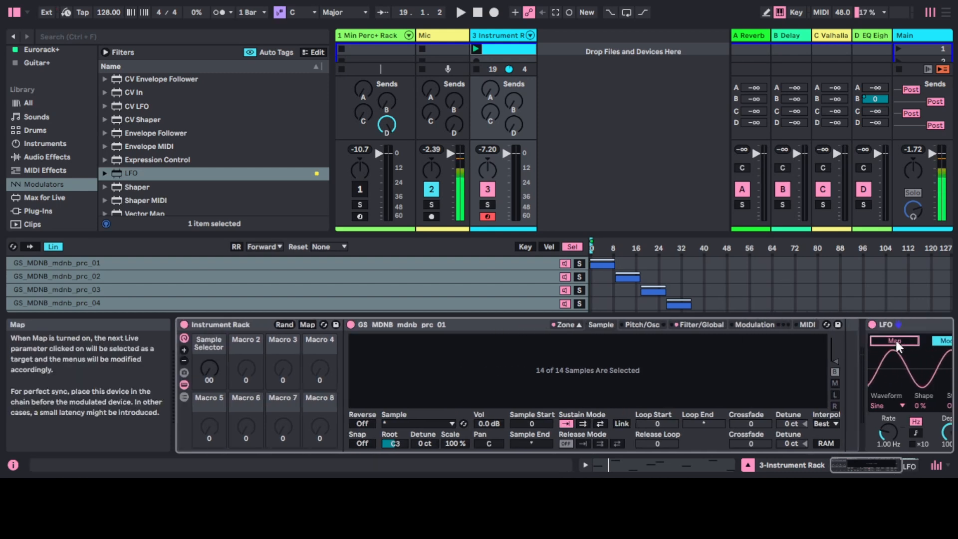
pyautogui.click(206, 369)
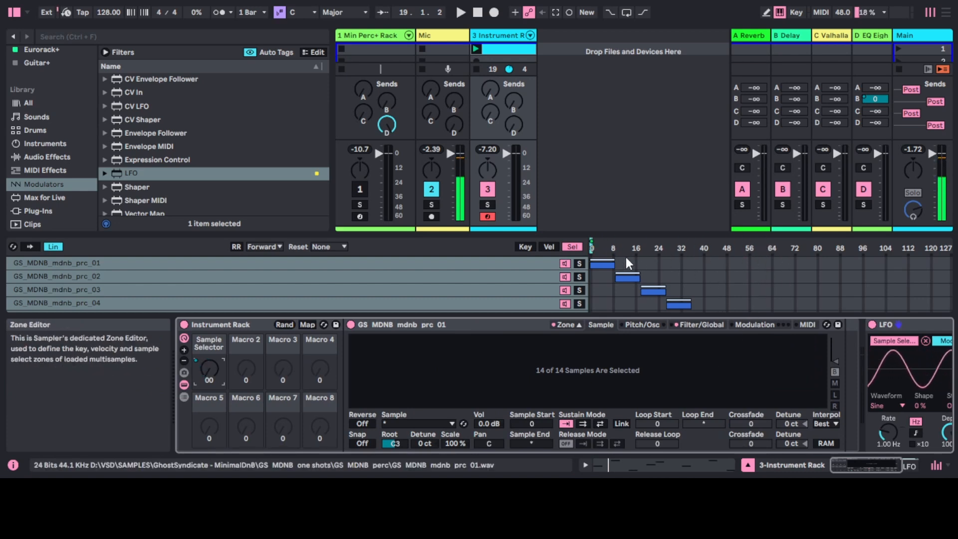
pyautogui.moveTo(868, 469); pyautogui.dragTo(913, 468)
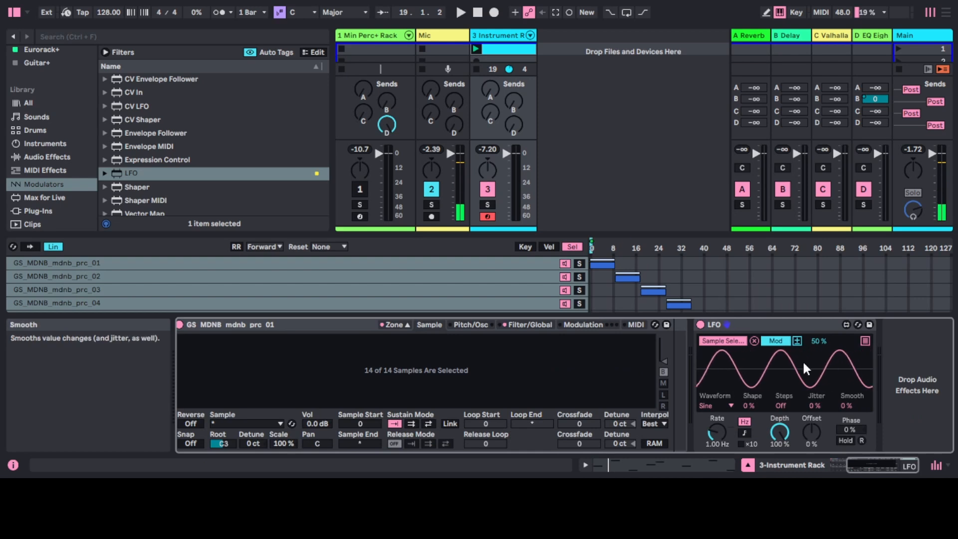
pyautogui.click(777, 341)
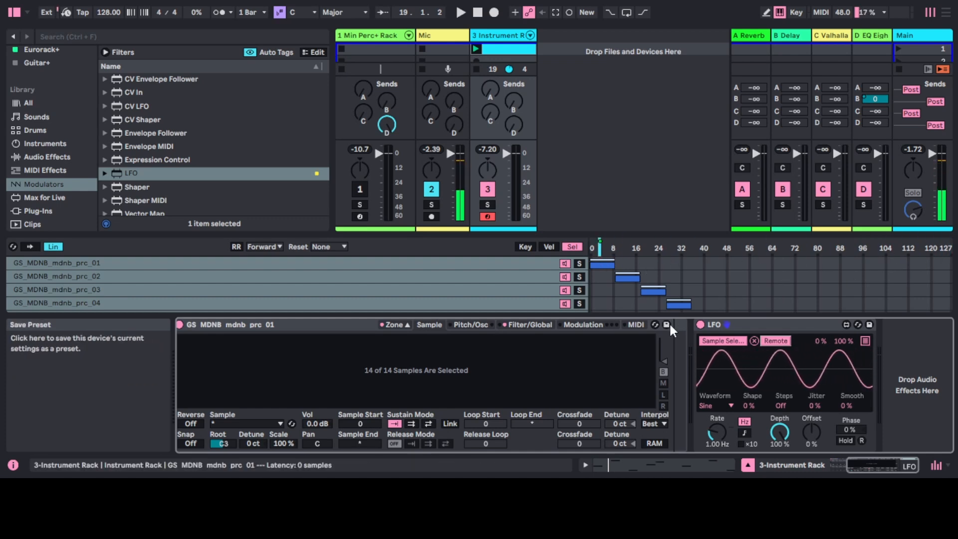
# Start playback and shorten Sampler's volume envelope with Sustain at -inf dB and Decay at 24.1 ms
pyautogui.click(462, 14)
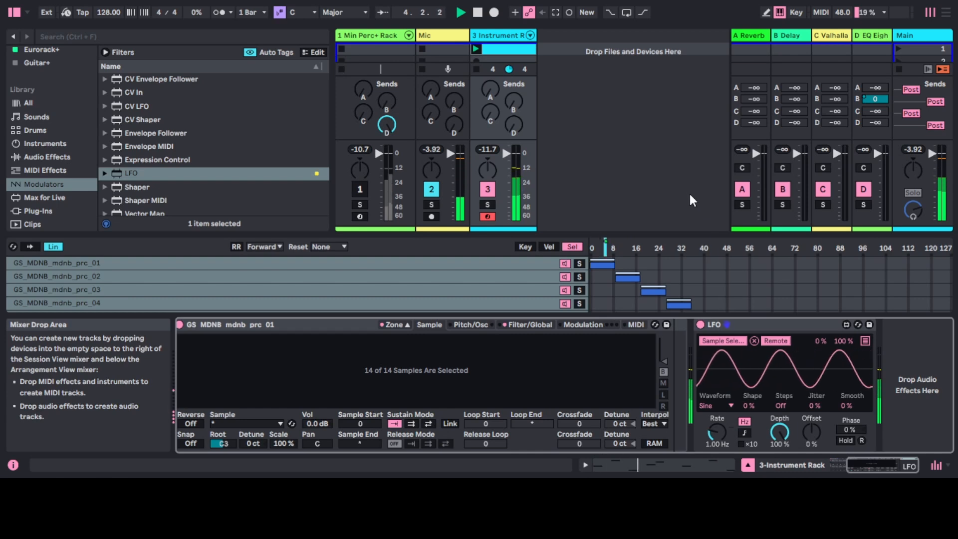
pyautogui.click(531, 324)
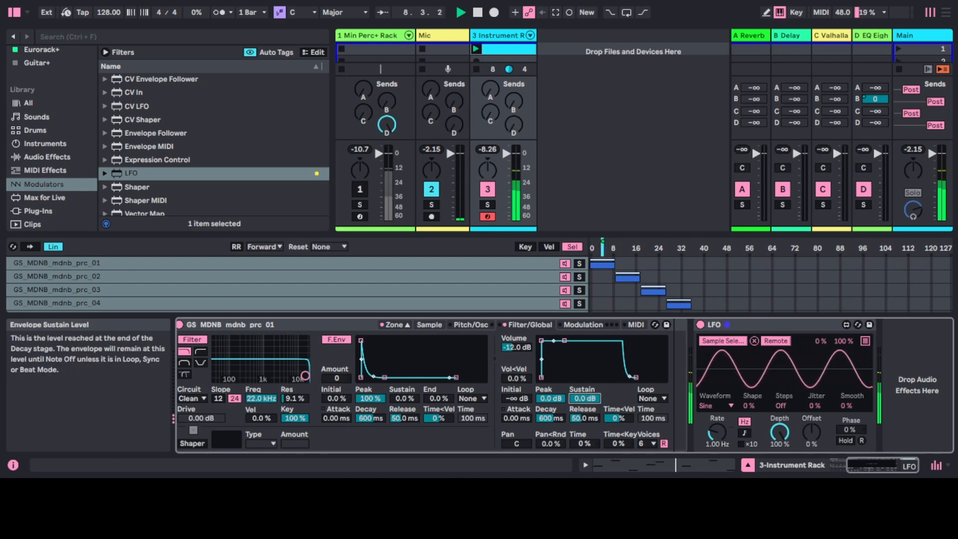
pyautogui.moveTo(584, 399); pyautogui.dragTo(583, 451)
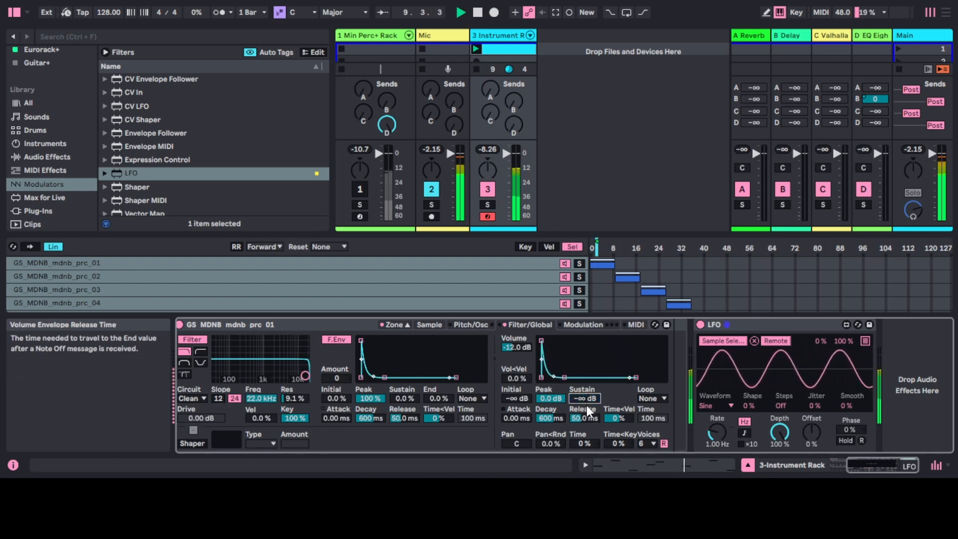
pyautogui.moveTo(552, 418); pyautogui.dragTo(552, 447)
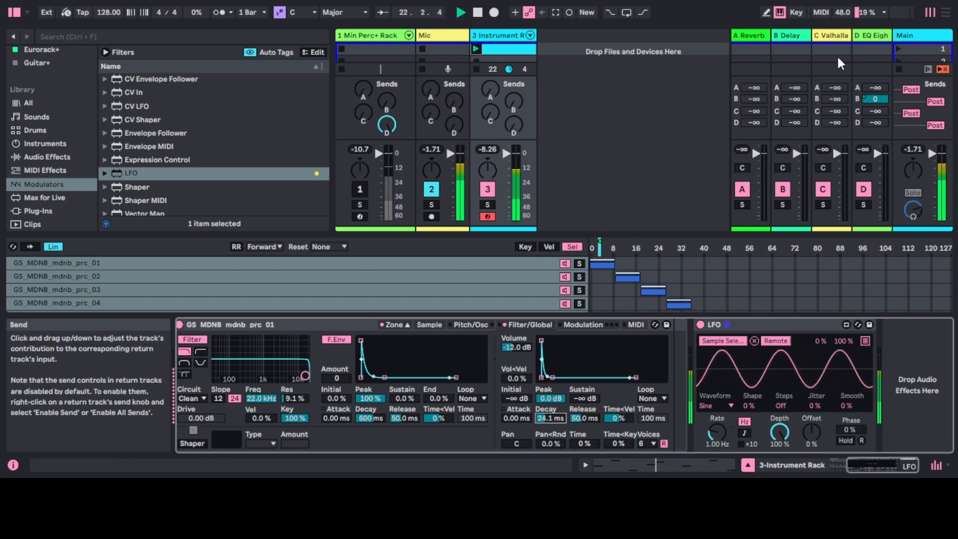
# Show the device chain of return track D and select its Knob 1 Super Looper rack
pyautogui.click(869, 36)
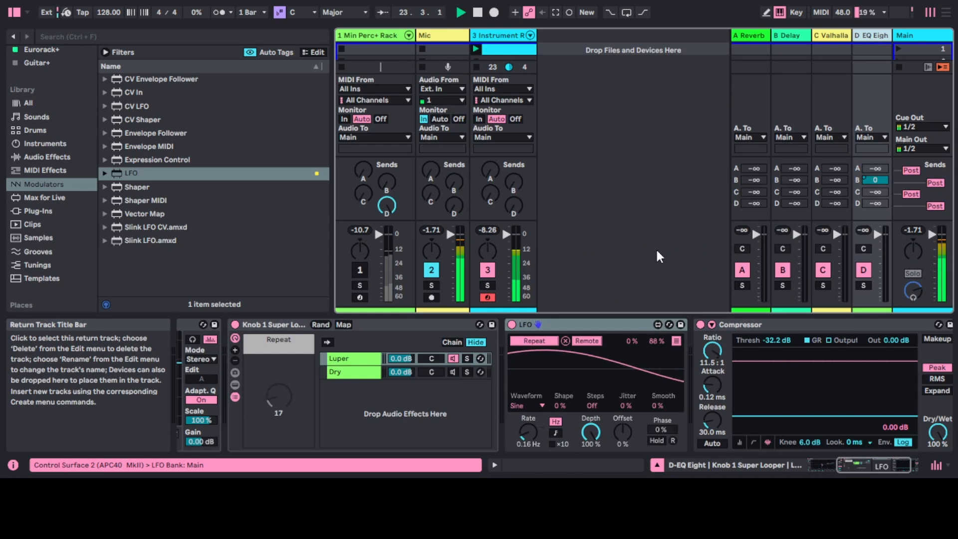
pyautogui.click(846, 468)
pyautogui.moveTo(846, 470)
pyautogui.mouseDown()
pyautogui.moveTo(833, 470)
pyautogui.moveTo(853, 470)
pyautogui.mouseUp()
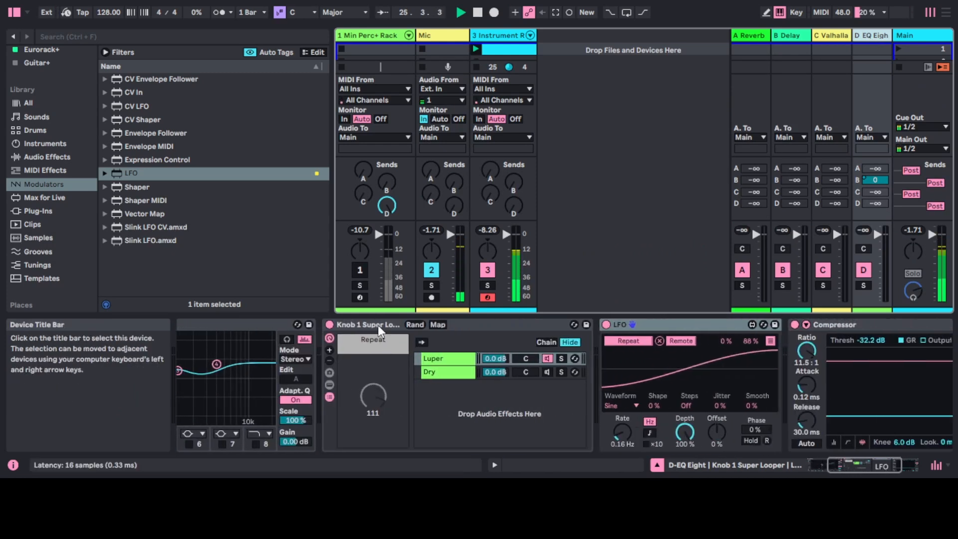
pyautogui.click(473, 330)
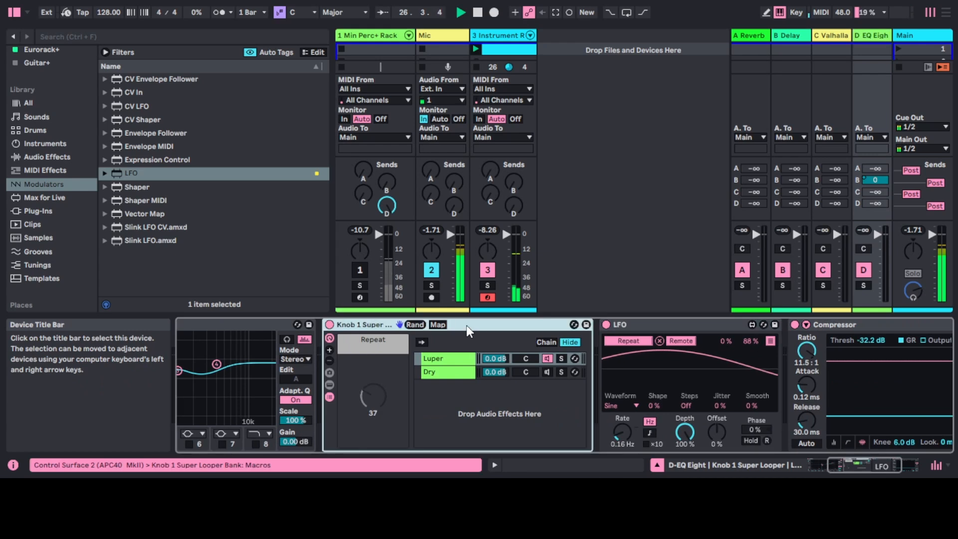
# Search the whole library for "knob" and locate the preset Knob 1 Super Looper.adg
pyautogui.click(29, 103)
pyautogui.click(105, 36)
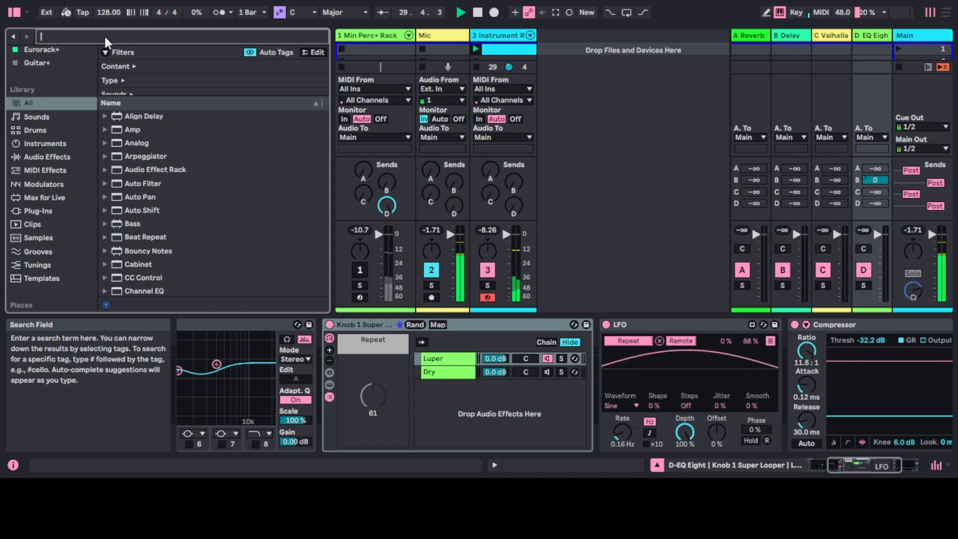
pyautogui.write('knob')
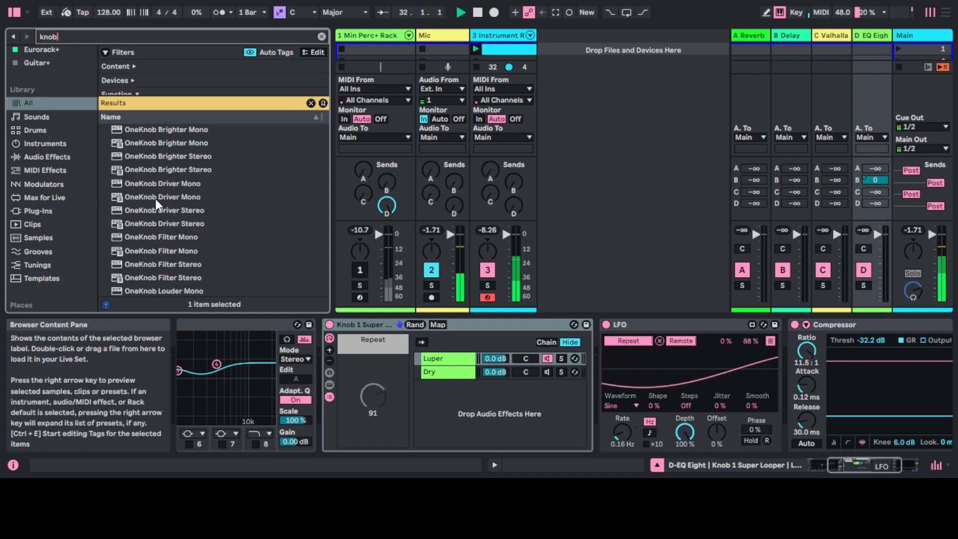
pyautogui.scroll(-10, 158, 196)
pyautogui.scroll(-1, 161, 199)
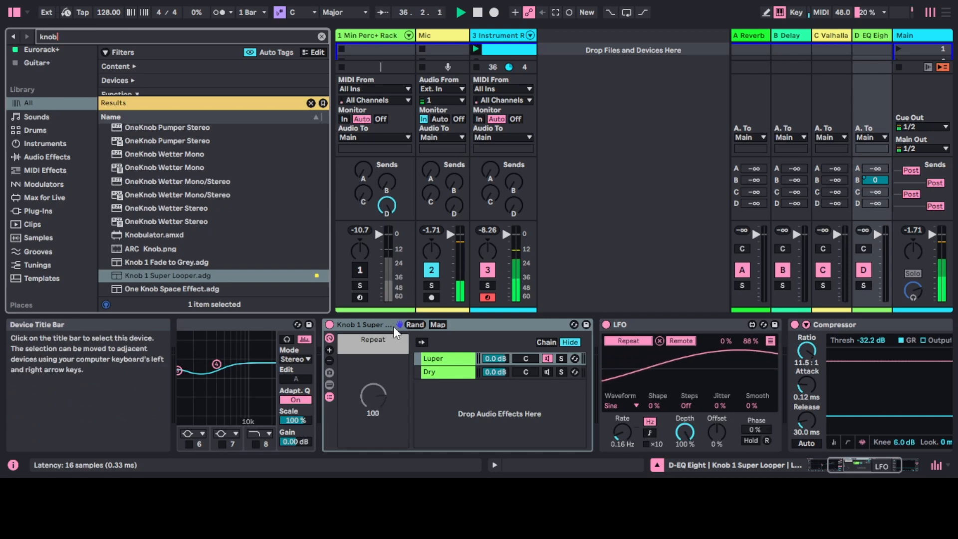
# Hide and reshow the Super Looper rack's chain list, and switch its Dry chain on and back off
pyautogui.click(330, 397)
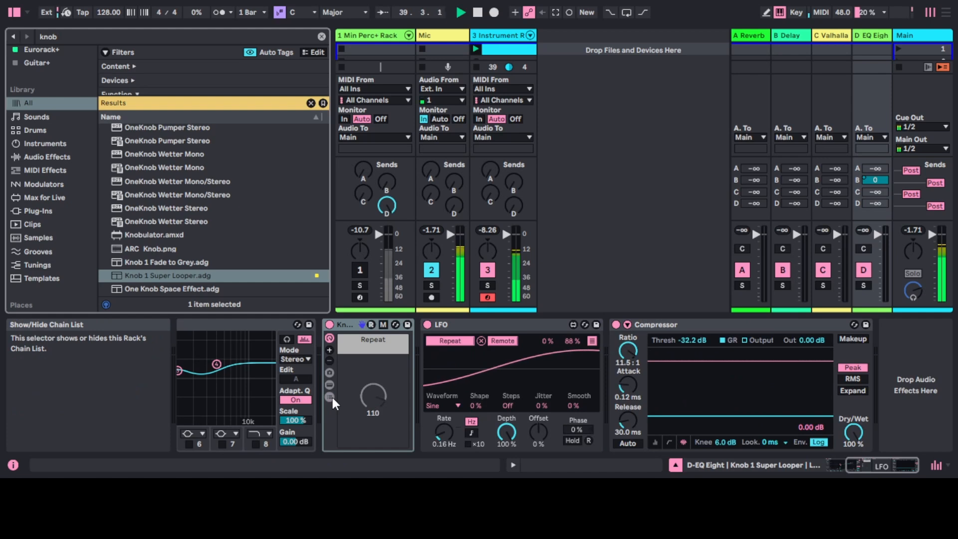
pyautogui.click(330, 396)
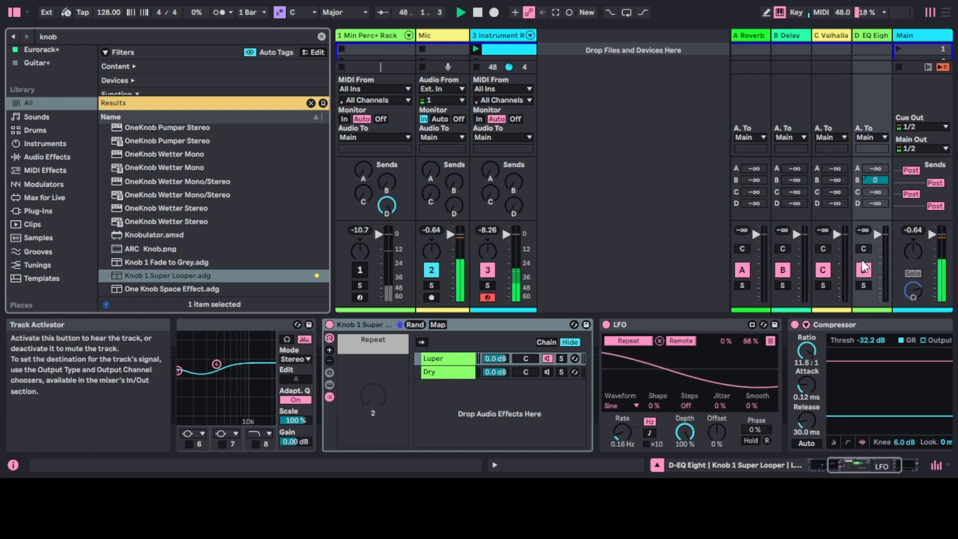
pyautogui.click(547, 372)
pyautogui.click(546, 372)
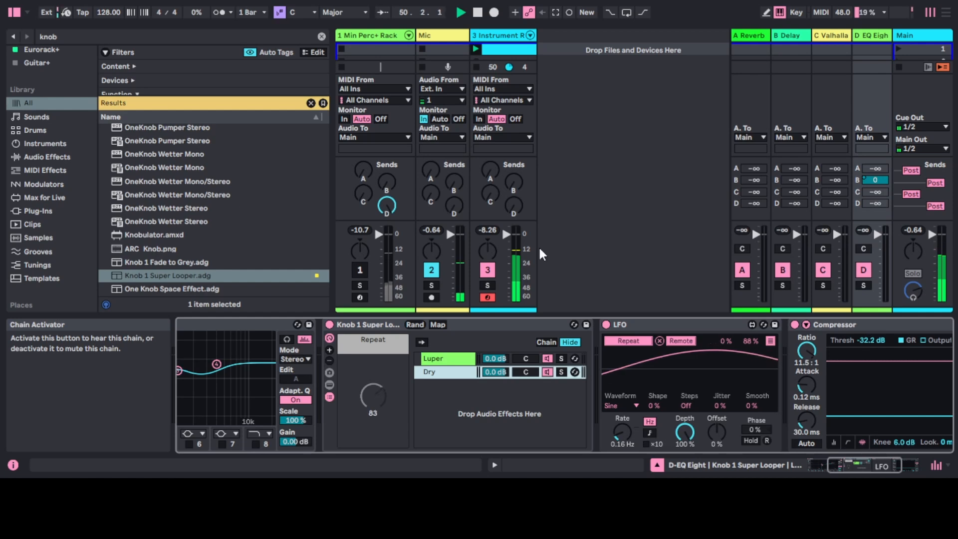
# Turn up Send D on the Instrument Rack track and select the LFO on return track D
pyautogui.moveTo(513, 206); pyautogui.dragTo(513, 190)
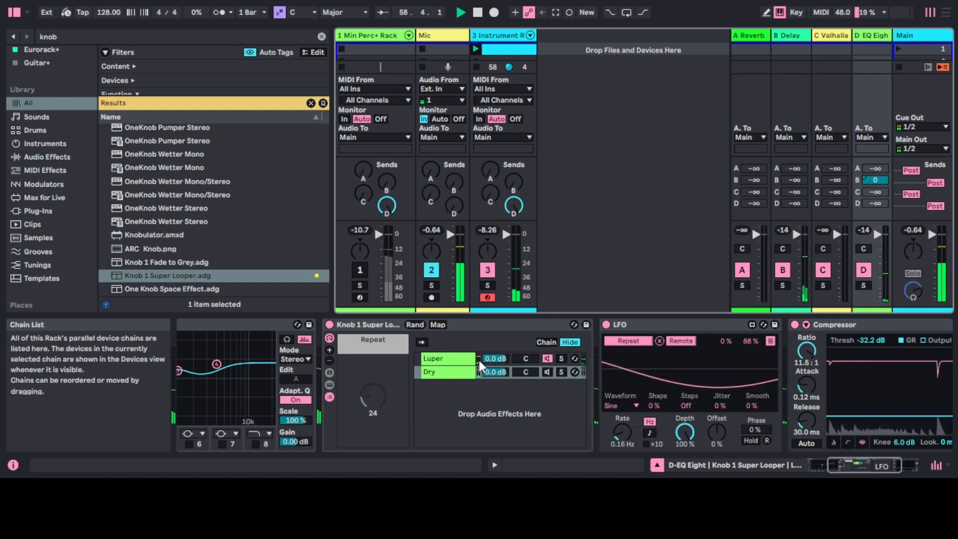
pyautogui.click(689, 325)
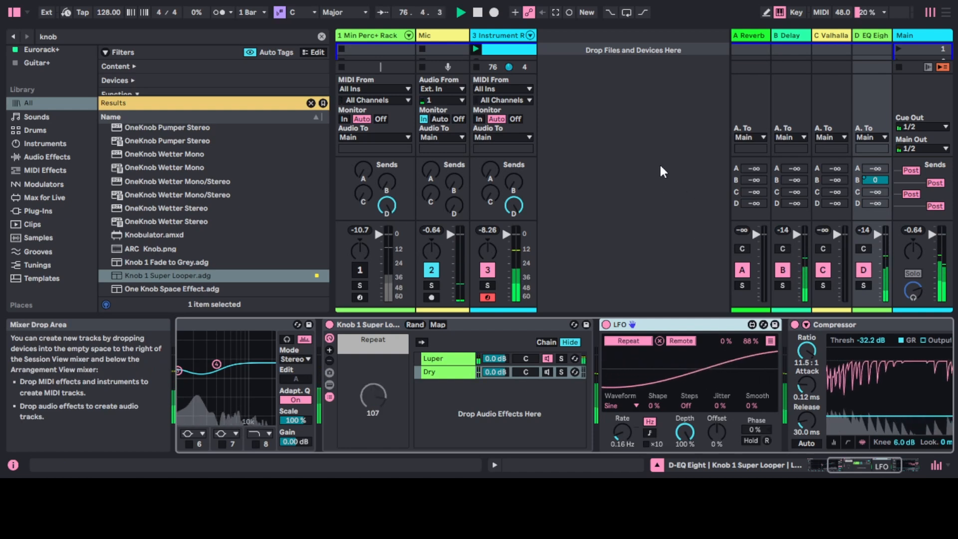
# Return to the Instrument Rack track and set its LFO's rate to 2.35 Hz
pyautogui.click(506, 35)
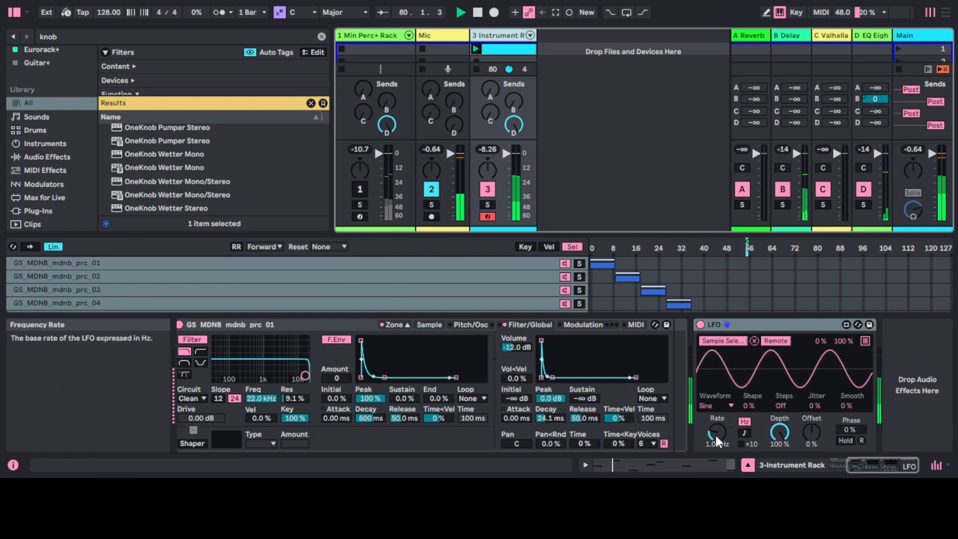
pyautogui.moveTo(712, 433); pyautogui.dragTo(712, 412)
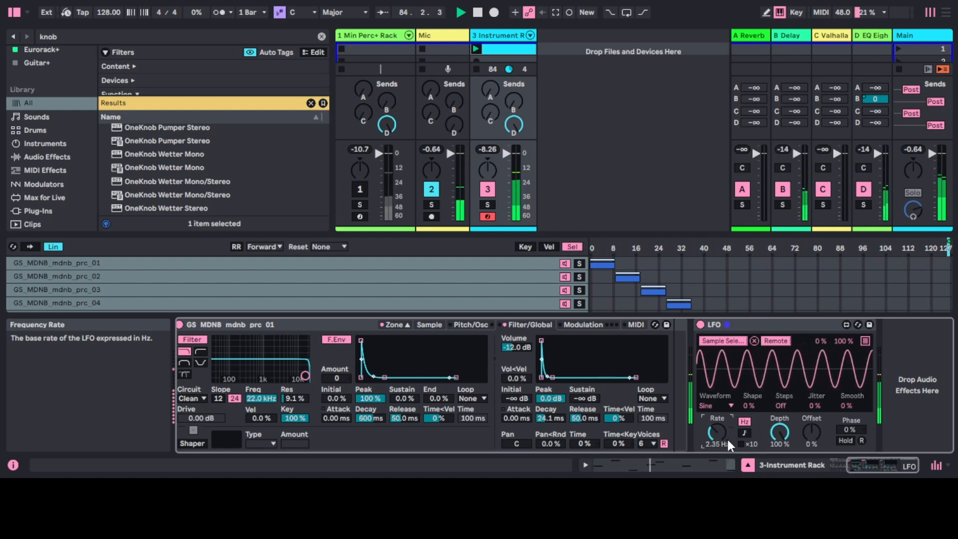
# Compare the LFO's beat-synced rate of 1/4 with free-running rates, ending in Hz mode at 2.35 Hz
pyautogui.click(744, 433)
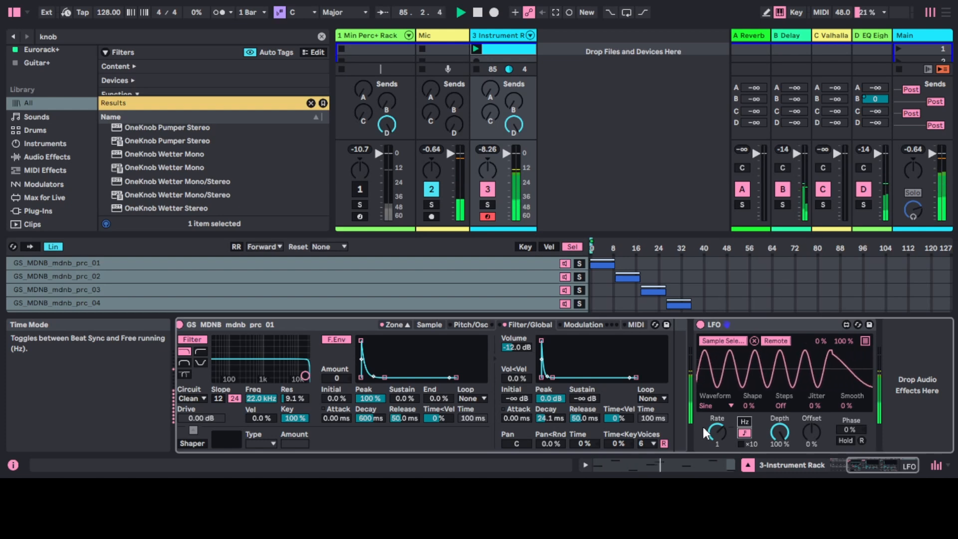
pyautogui.moveTo(717, 432); pyautogui.dragTo(717, 450)
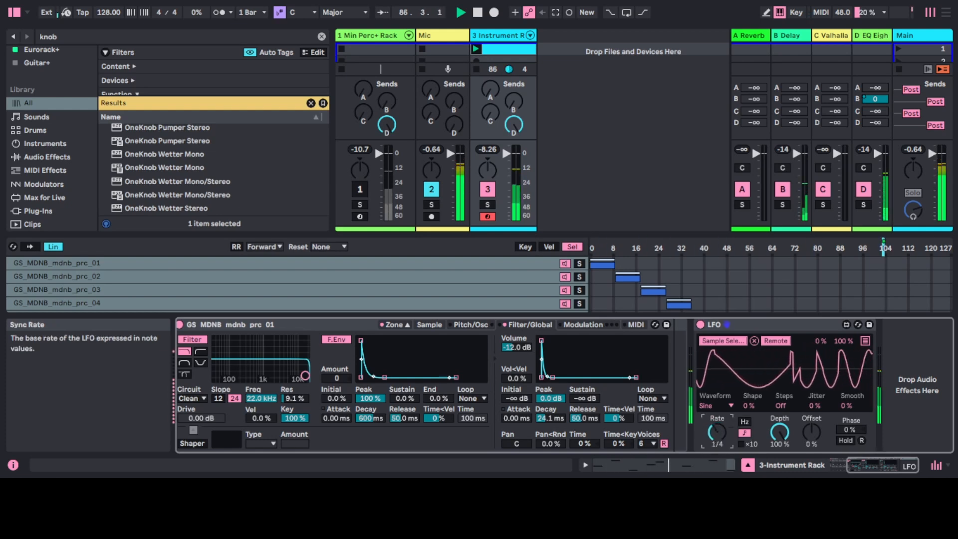
pyautogui.click(743, 423)
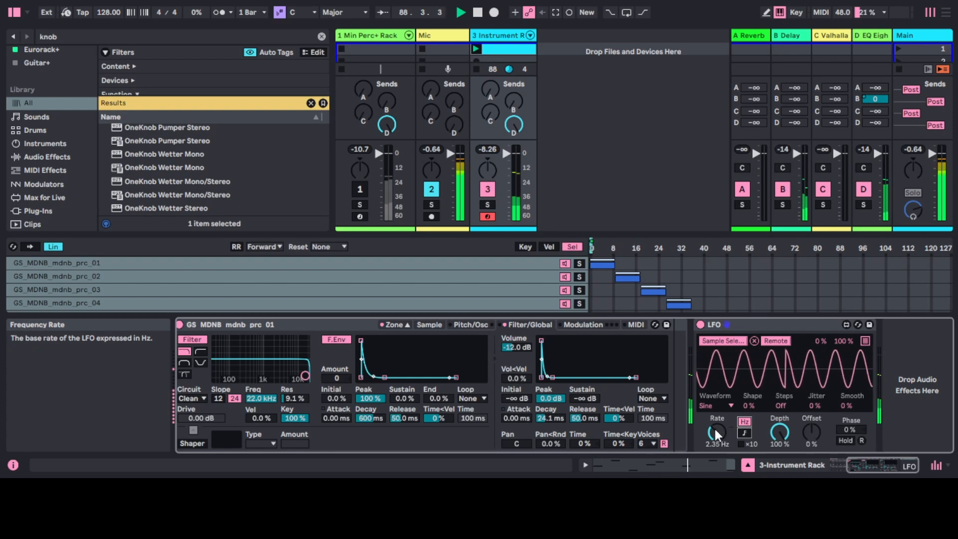
pyautogui.moveTo(715, 426); pyautogui.dragTo(715, 421)
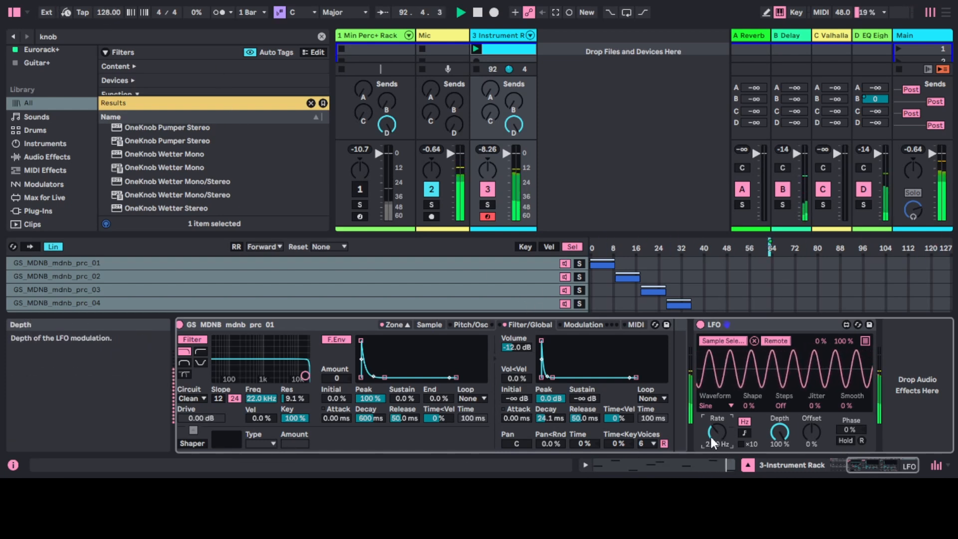
pyautogui.moveTo(713, 435); pyautogui.dragTo(714, 440)
pyautogui.click(743, 432)
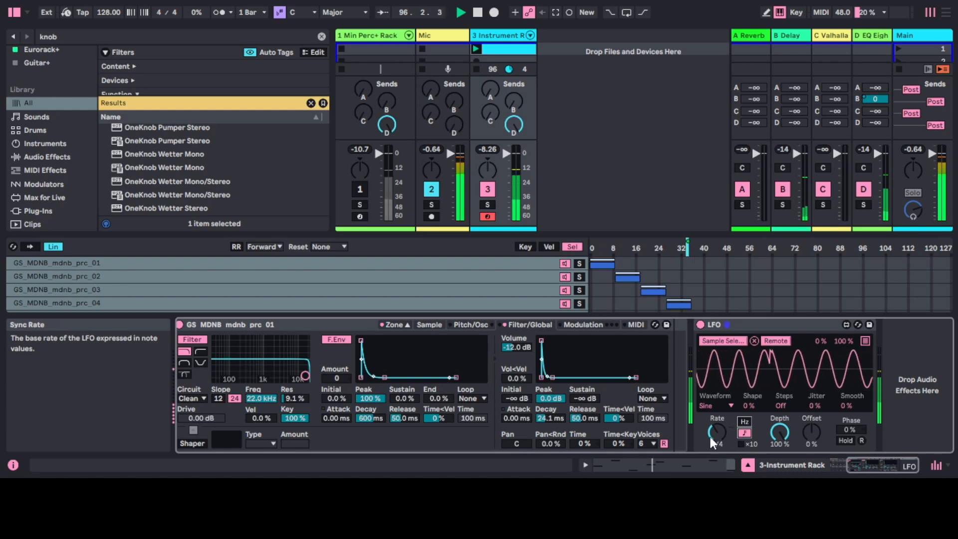
pyautogui.click(744, 422)
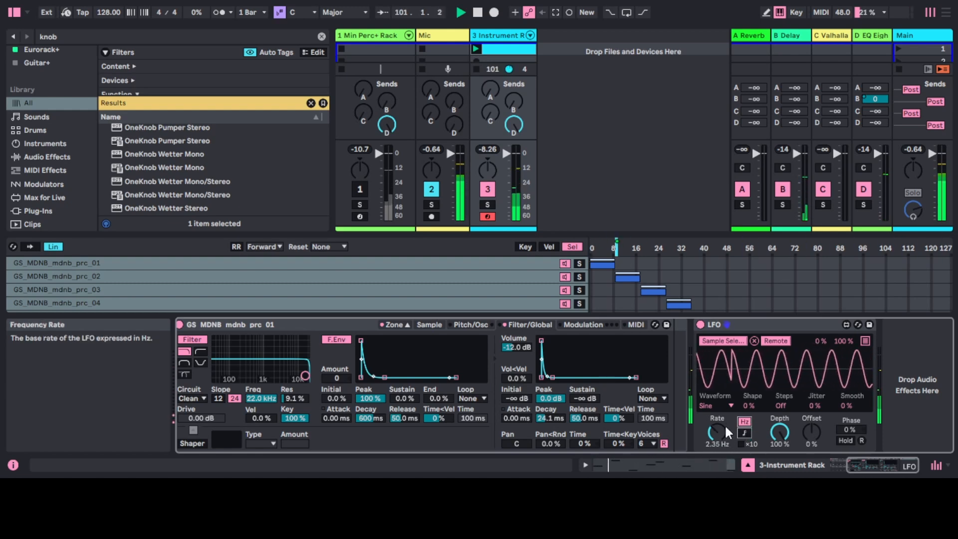
pyautogui.moveTo(711, 427)
pyautogui.mouseDown()
pyautogui.moveTo(712, 414)
pyautogui.moveTo(714, 436)
pyautogui.mouseUp()
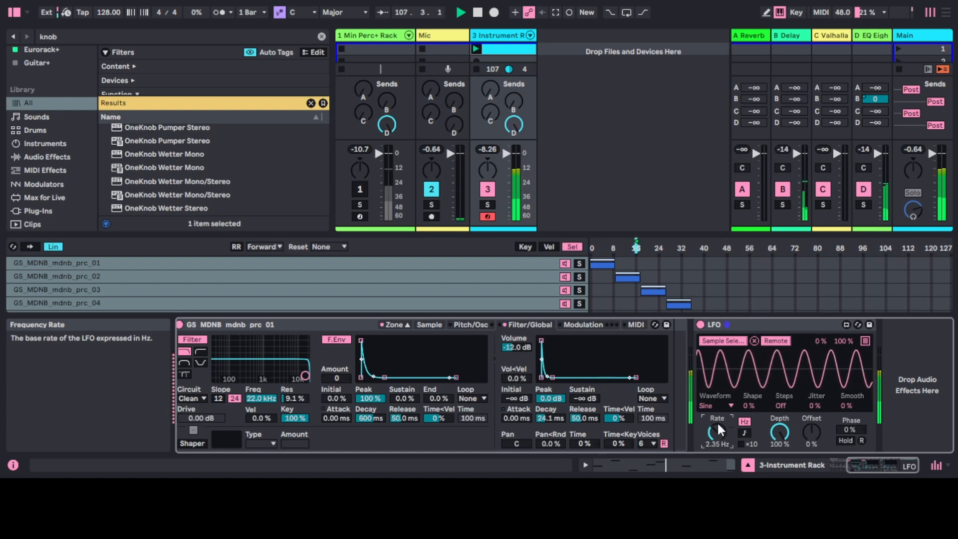
# Stop playback and hide the browser
pyautogui.click(477, 13)
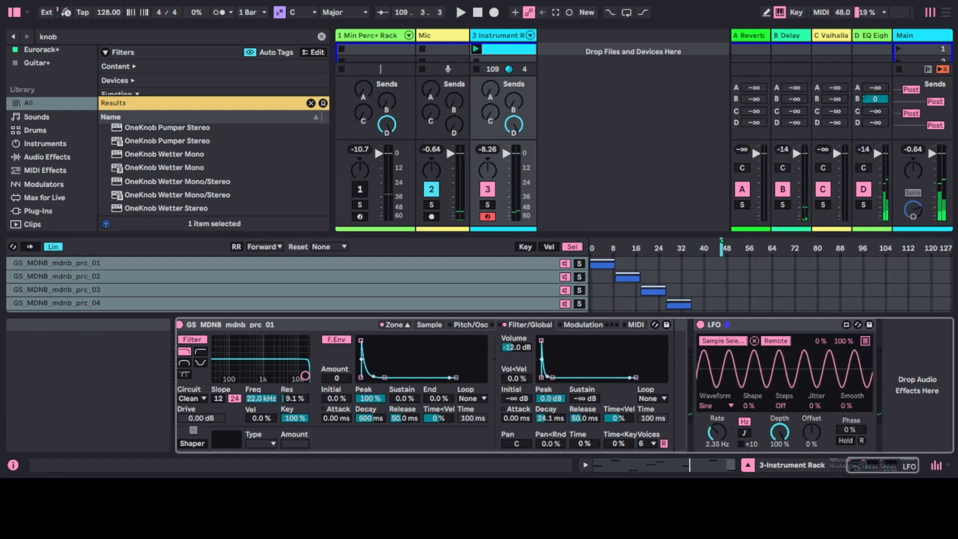
pyautogui.click(14, 12)
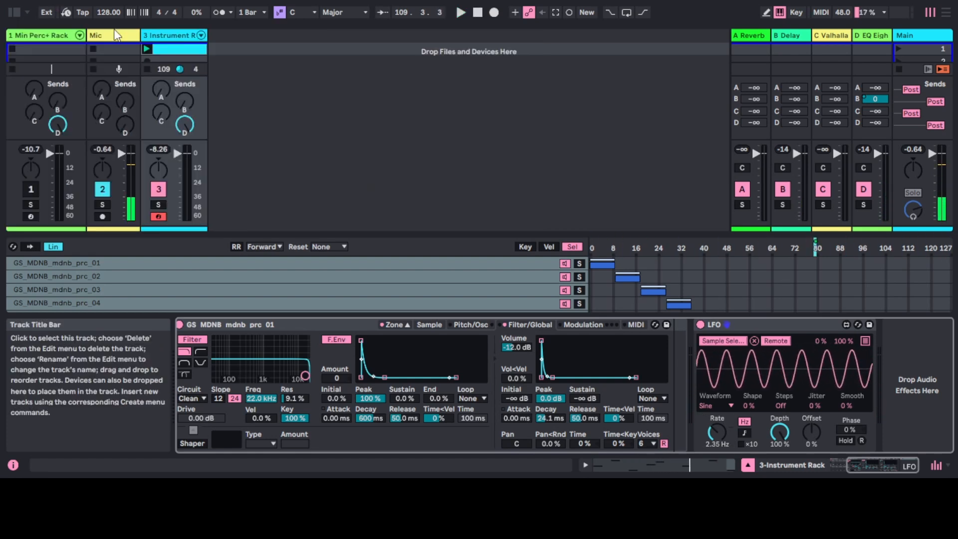
# Examine the Min Perc+ Rack track's Aicd sequencer and compare it with the Instrument Rack track's MIDI clip
pyautogui.click(55, 37)
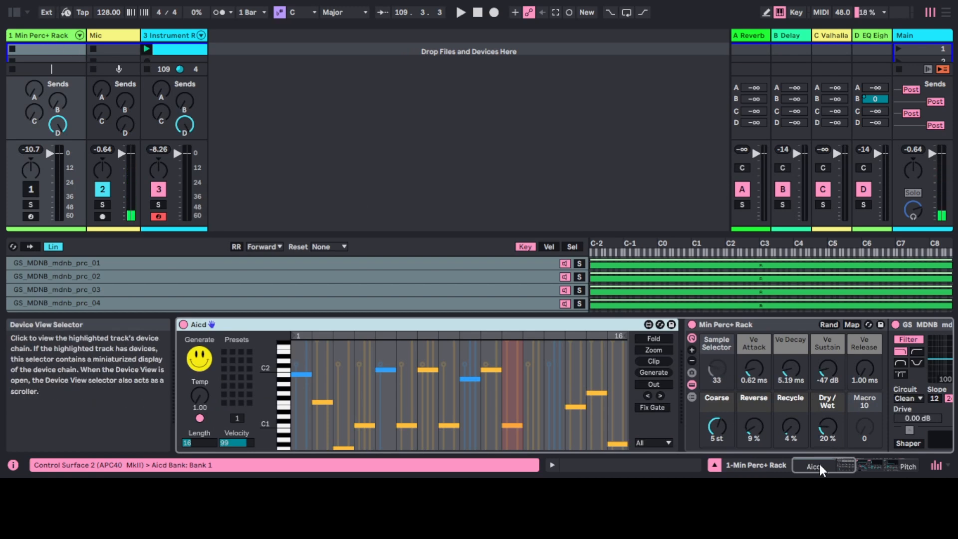
pyautogui.moveTo(820, 464)
pyautogui.mouseDown()
pyautogui.moveTo(858, 463)
pyautogui.moveTo(816, 461)
pyautogui.mouseUp()
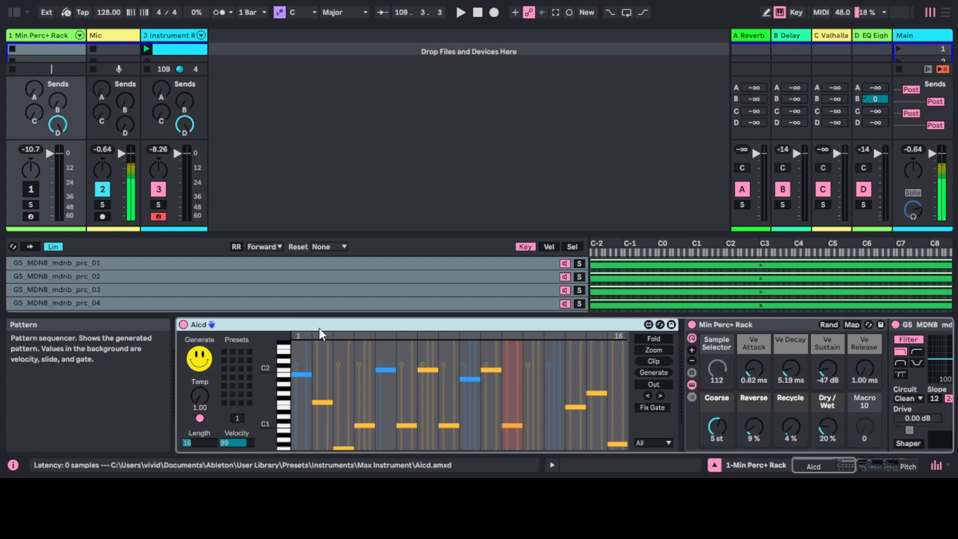
pyautogui.doubleClick(175, 49)
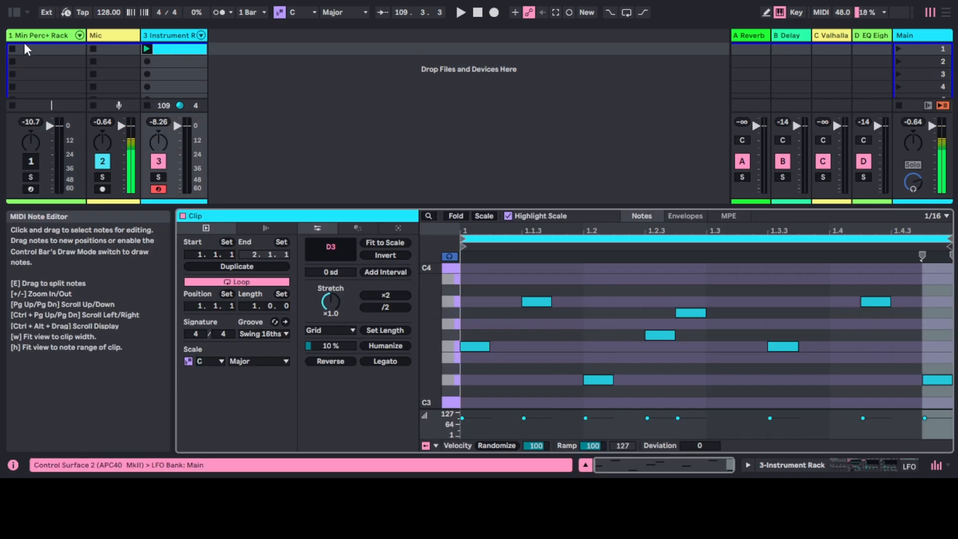
pyautogui.doubleClick(49, 35)
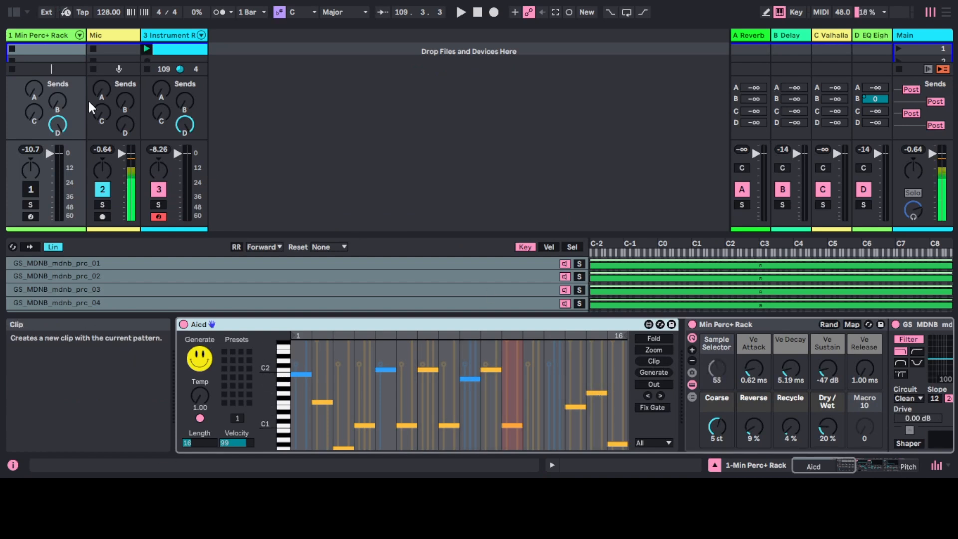
# Create a clip from Aicd's current pattern on the Min Perc+ Rack track and delete that clip
pyautogui.click(657, 362)
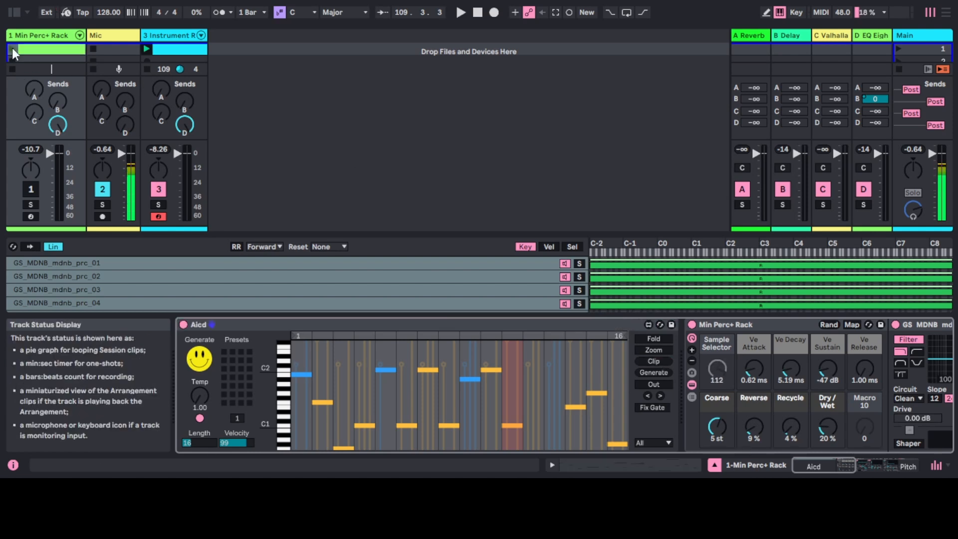
pyautogui.click(38, 54)
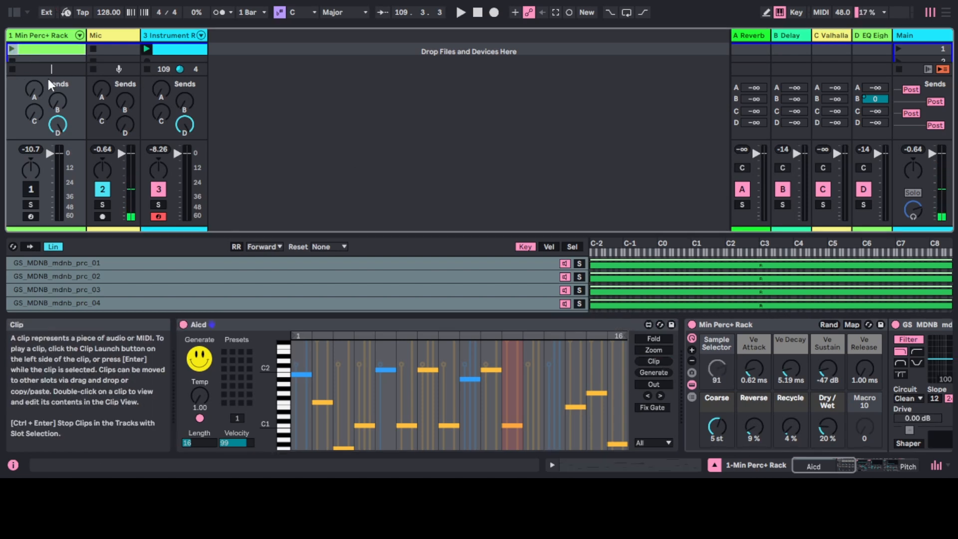
pyautogui.press('Delete')
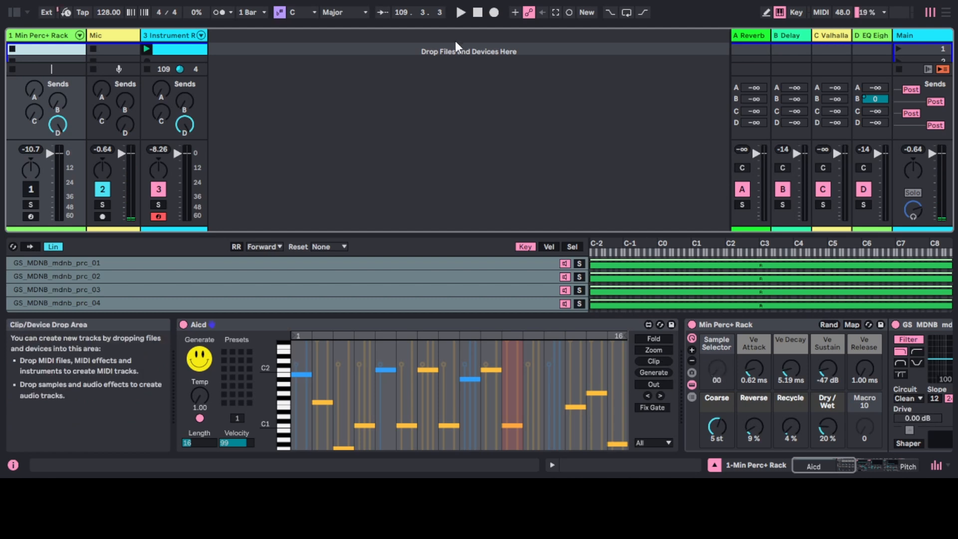
# Activate the Min Perc+ Rack track, mute the Instrument Rack track, and start playback to hear the percussion with Aicd
pyautogui.click(31, 190)
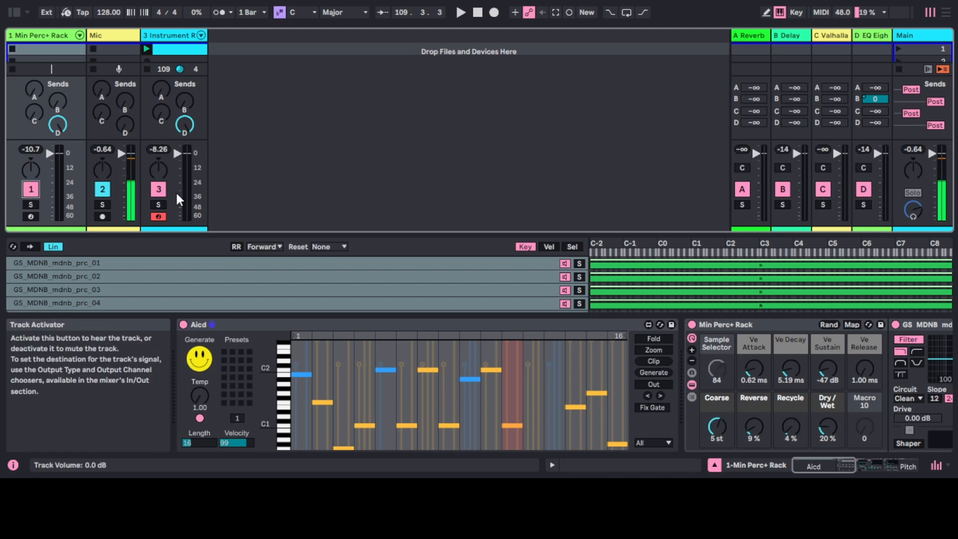
pyautogui.click(159, 190)
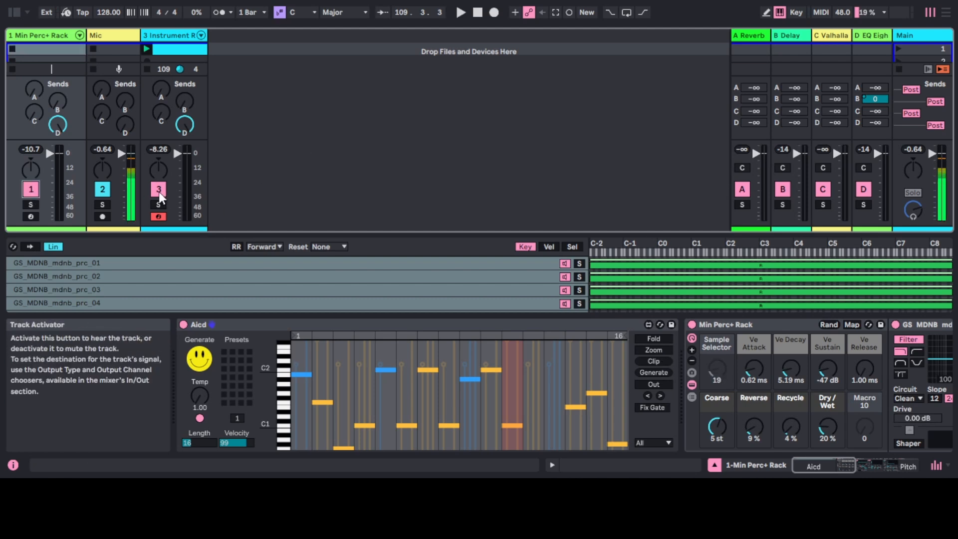
pyautogui.click(38, 37)
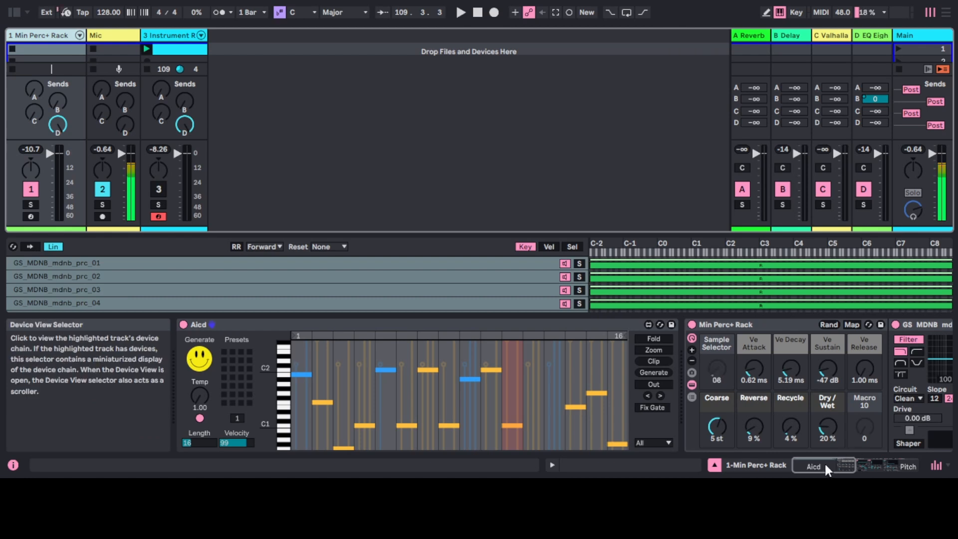
pyautogui.moveTo(824, 466); pyautogui.dragTo(834, 465)
pyautogui.click(460, 13)
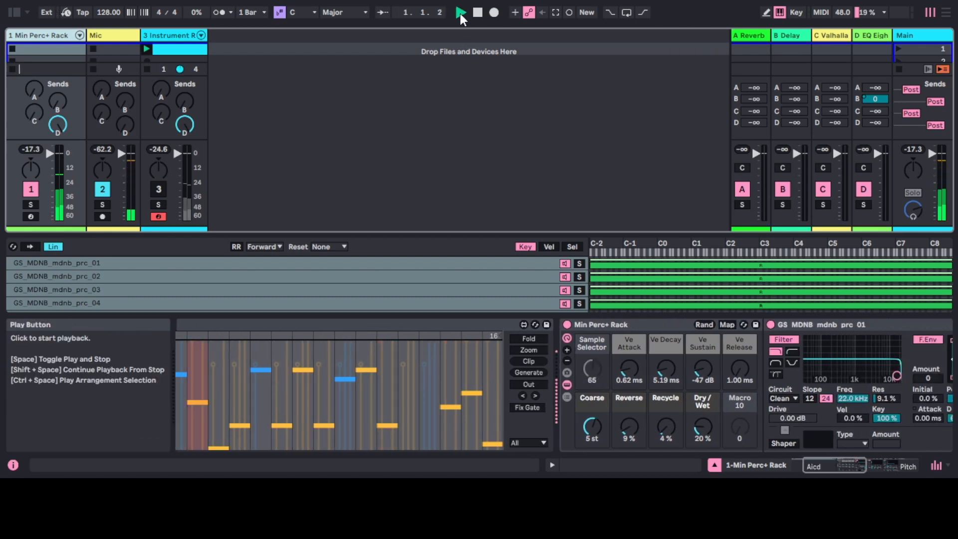
# Set the Min Perc+ Rack's volume envelope decay macro to 3.08 ms and its sustain macro to -55 dB
pyautogui.moveTo(829, 468); pyautogui.dragTo(887, 464)
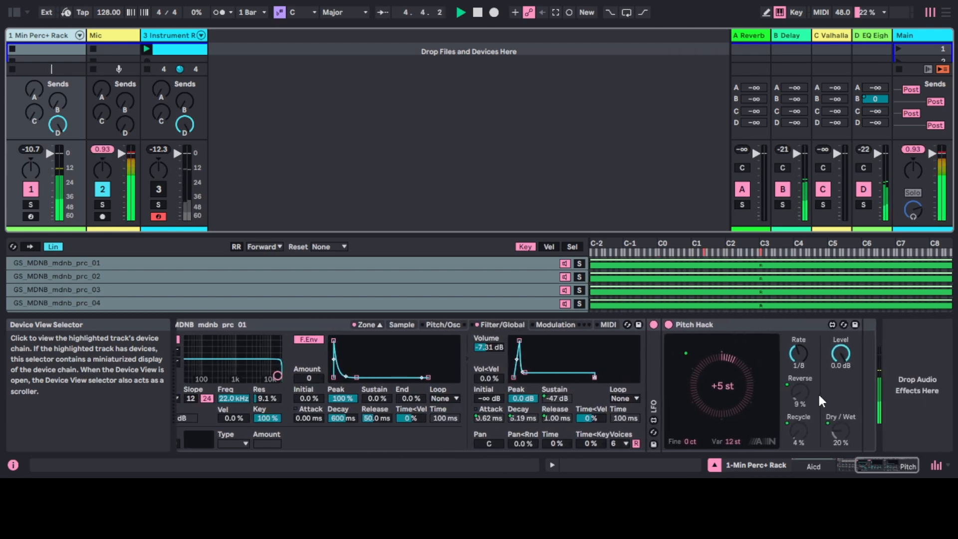
pyautogui.click(755, 325)
pyautogui.moveTo(890, 464); pyautogui.dragTo(863, 464)
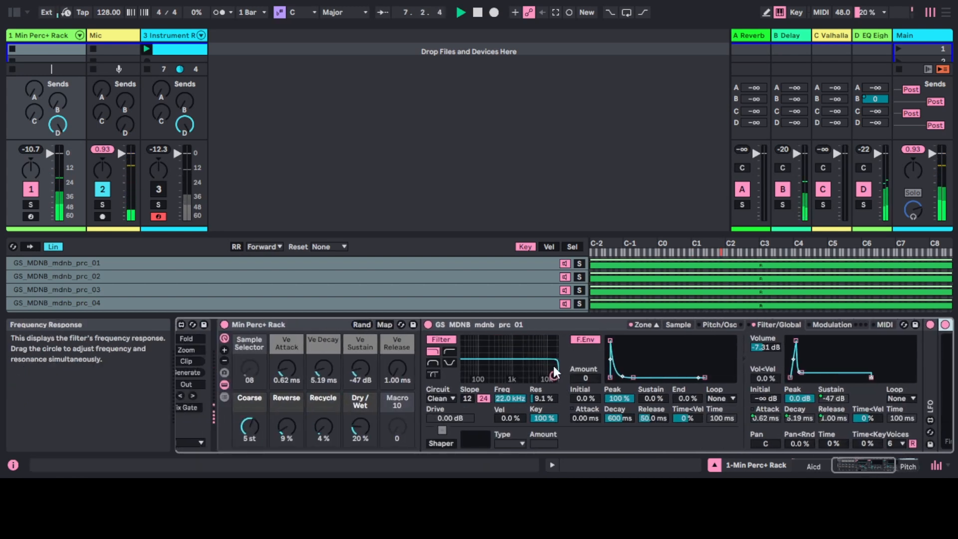
pyautogui.moveTo(857, 465)
pyautogui.mouseDown()
pyautogui.moveTo(871, 465)
pyautogui.moveTo(843, 471)
pyautogui.mouseUp()
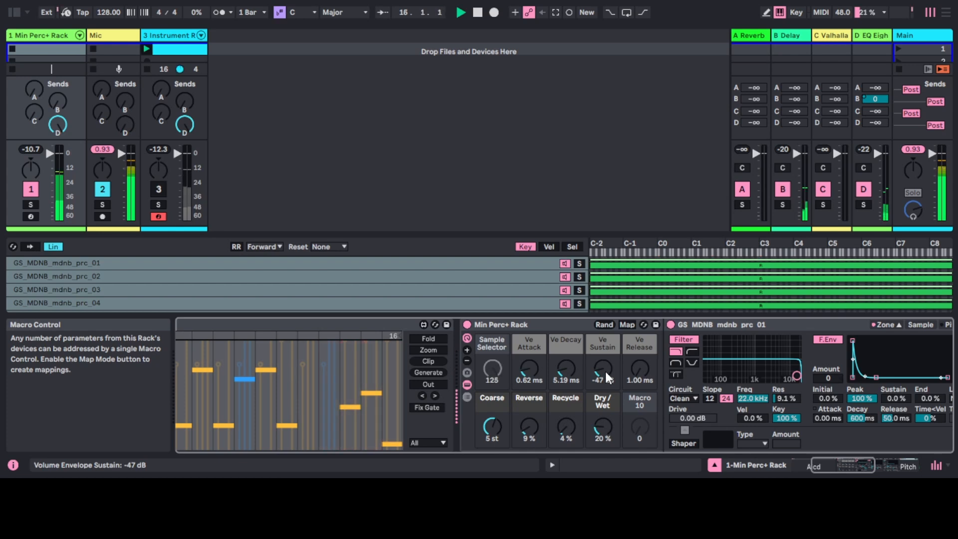
pyautogui.moveTo(603, 369); pyautogui.dragTo(603, 354)
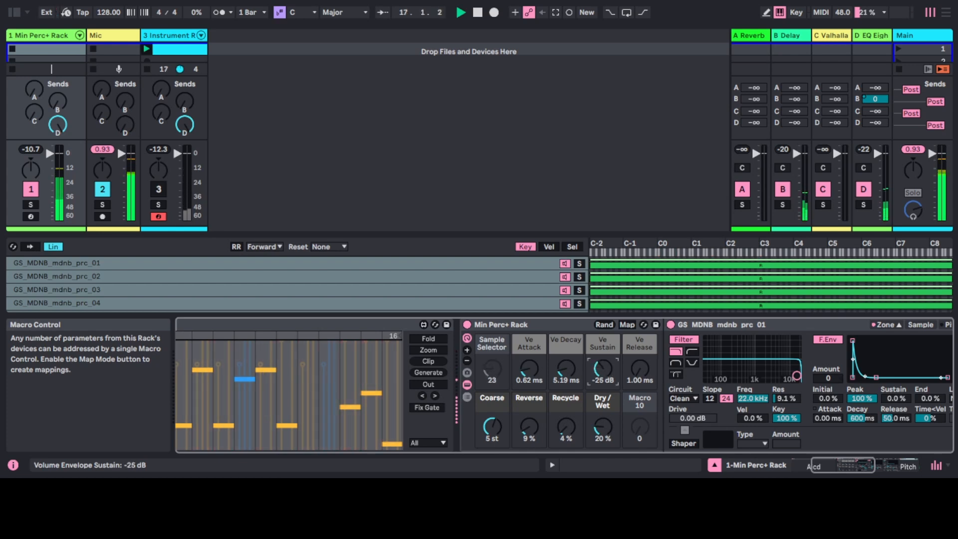
pyautogui.moveTo(604, 354)
pyautogui.mouseDown()
pyautogui.moveTo(566, 368)
pyautogui.moveTo(567, 357)
pyautogui.moveTo(601, 368)
pyautogui.moveTo(600, 379)
pyautogui.moveTo(600, 365)
pyautogui.mouseUp()
pyautogui.click(606, 369)
pyautogui.moveTo(566, 368); pyautogui.dragTo(603, 387)
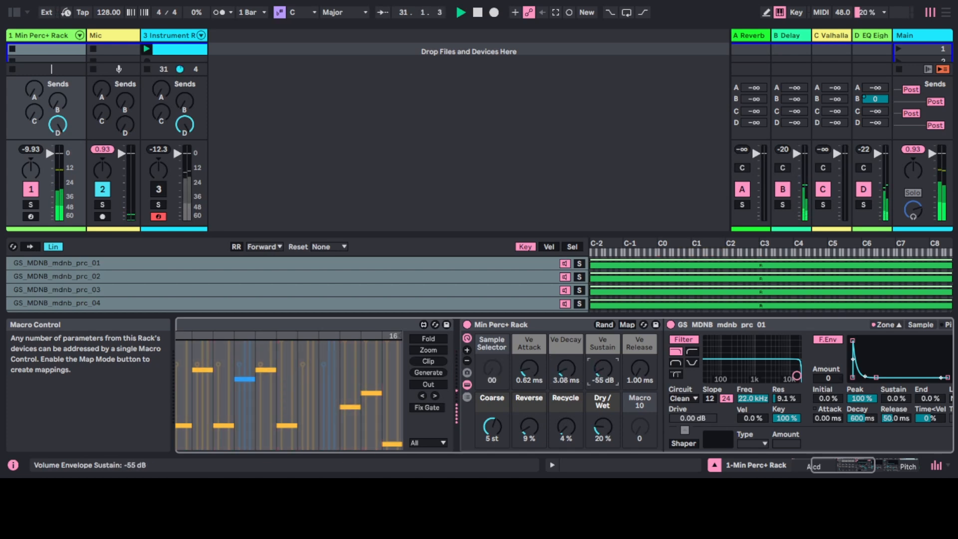
# Audition the rack's Dry/Wet macro at 76 % with the Pitch Hack effect, and reduce it to 16 %
pyautogui.moveTo(600, 427); pyautogui.dragTo(601, 400)
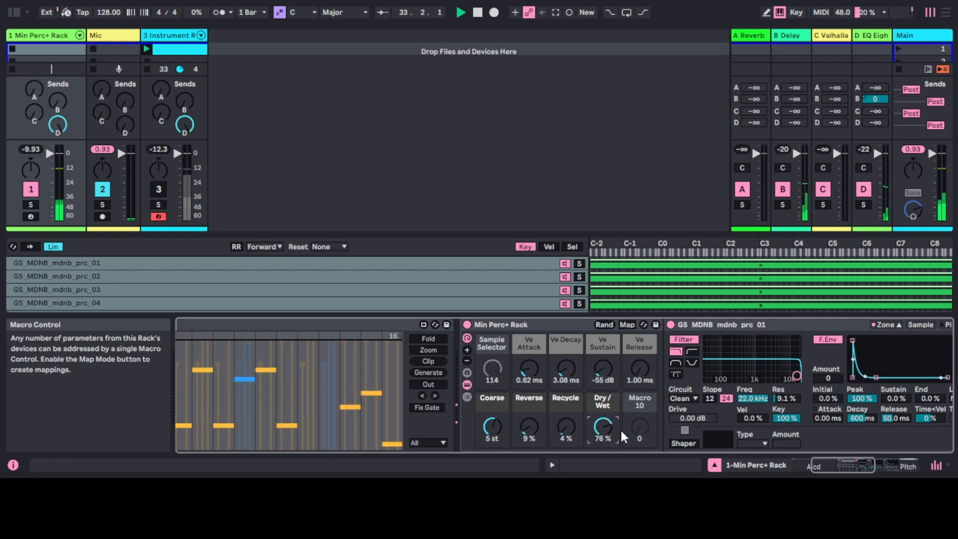
pyautogui.click(864, 465)
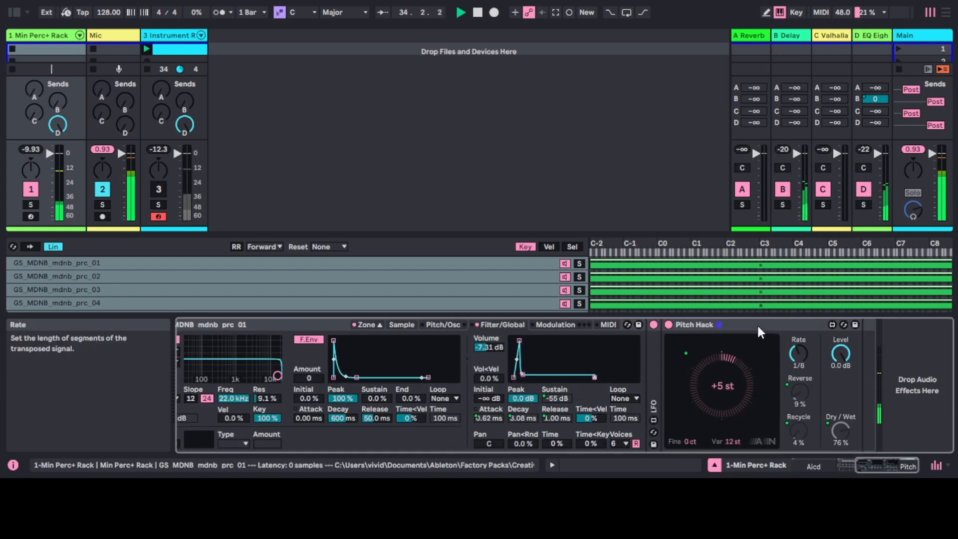
pyautogui.moveTo(885, 465); pyautogui.dragTo(842, 474)
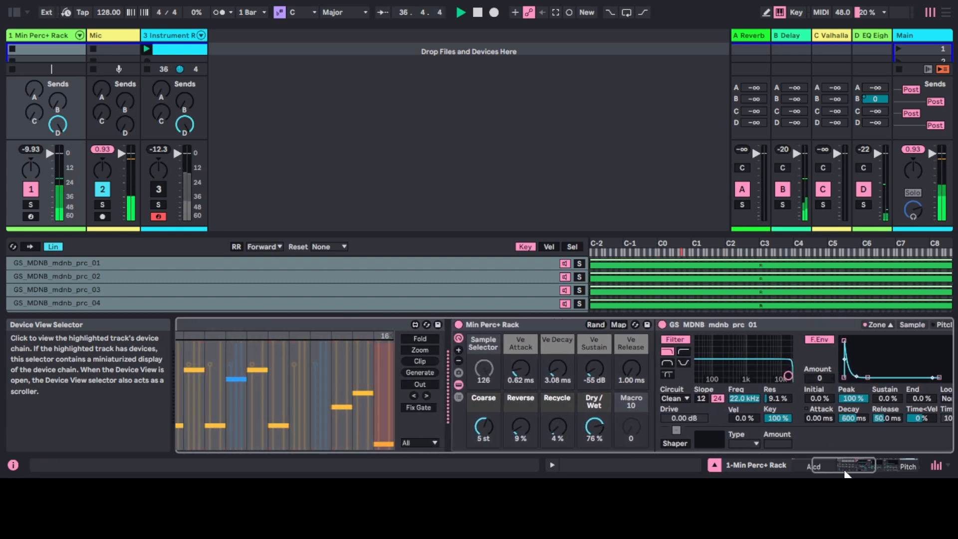
pyautogui.moveTo(594, 421); pyautogui.dragTo(594, 480)
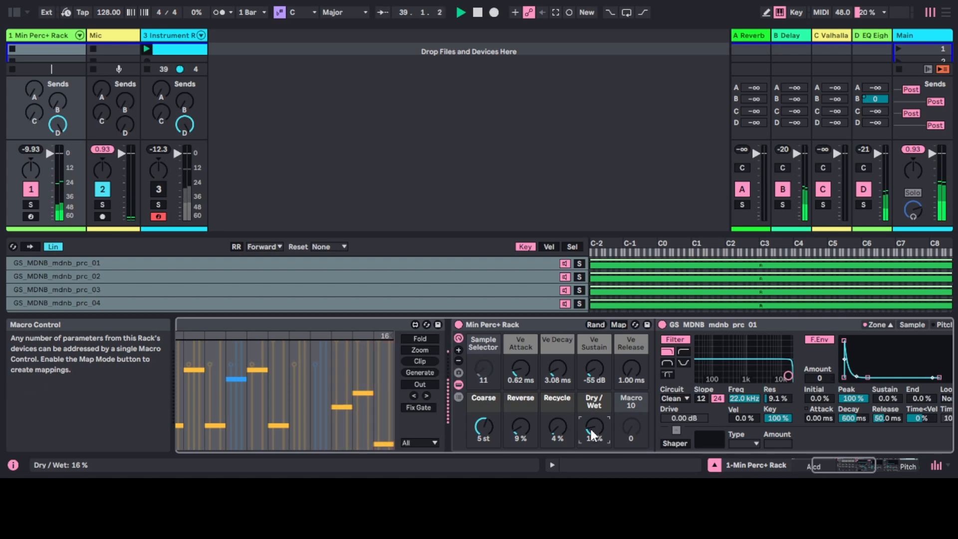